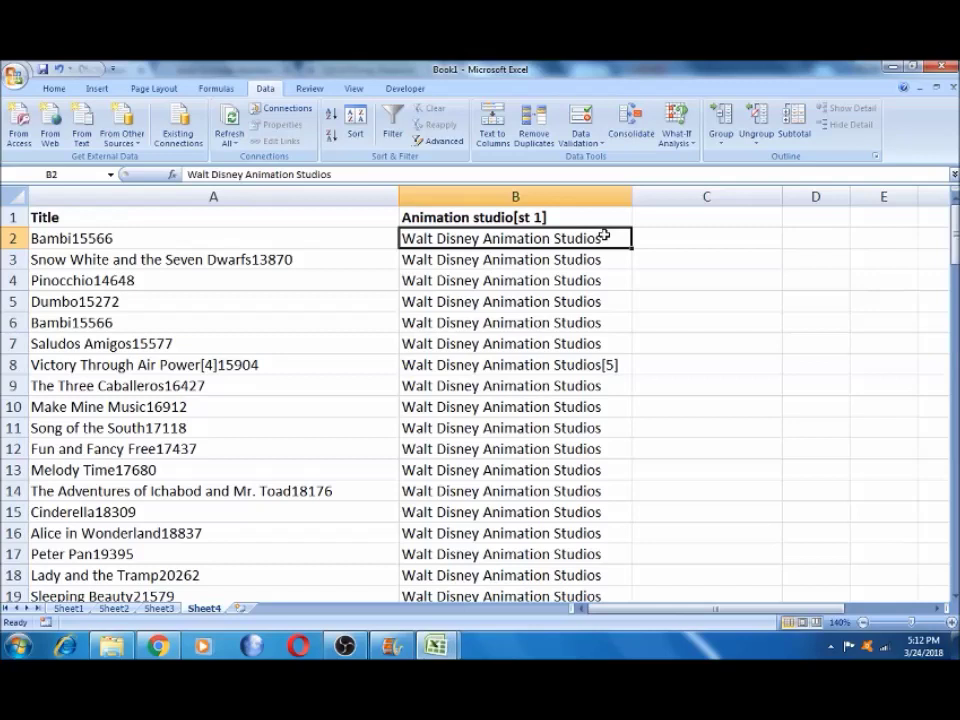
- Inspect the Title column in A, including the Snow White and Pinocchio entries
{"action": "left_click", "coordinate": [298, 242]}
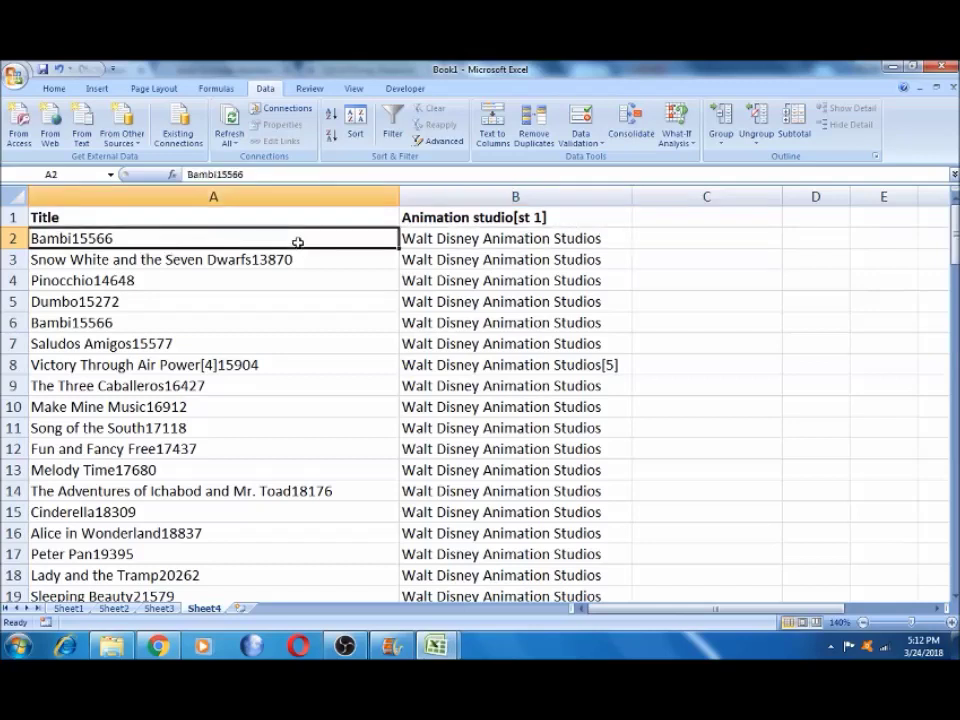
{"action": "left_click", "coordinate": [205, 218]}
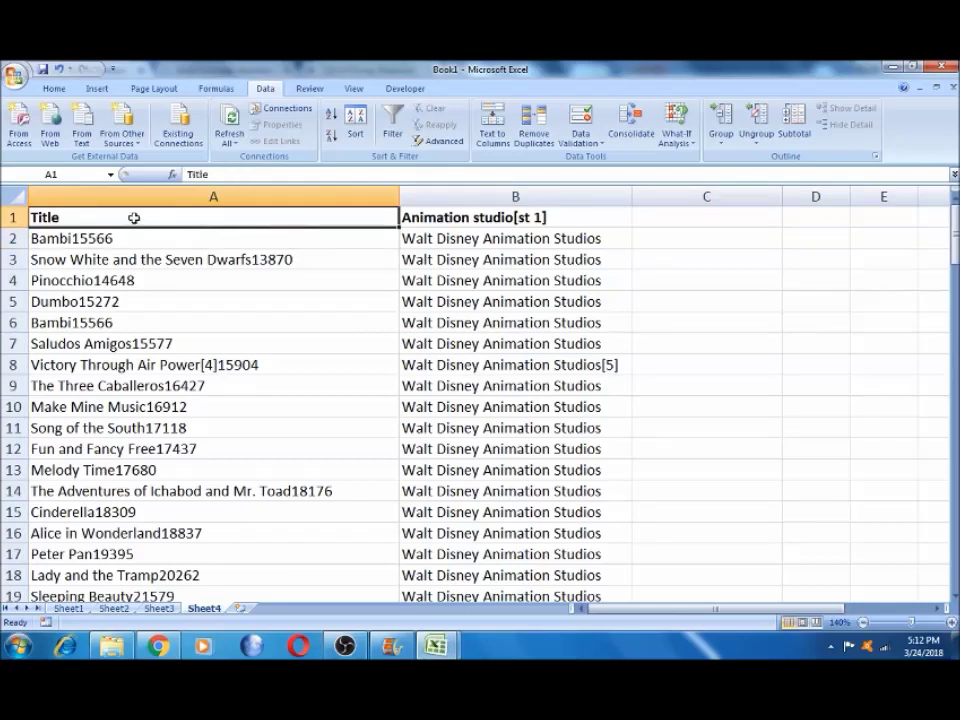
{"action": "left_click", "coordinate": [451, 240]}
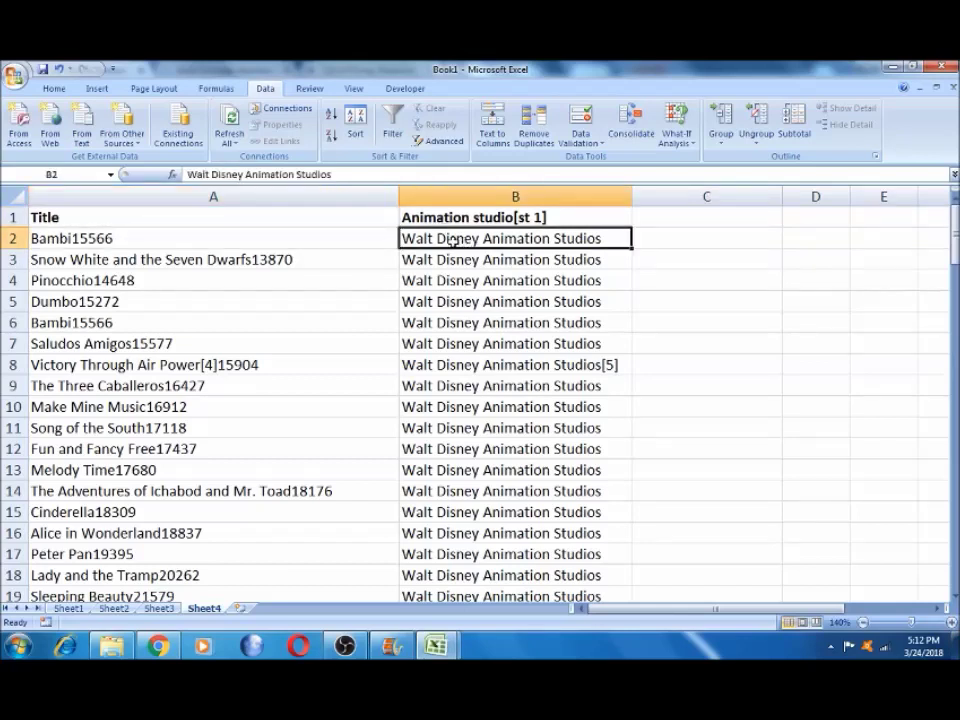
{"action": "left_click", "coordinate": [344, 215]}
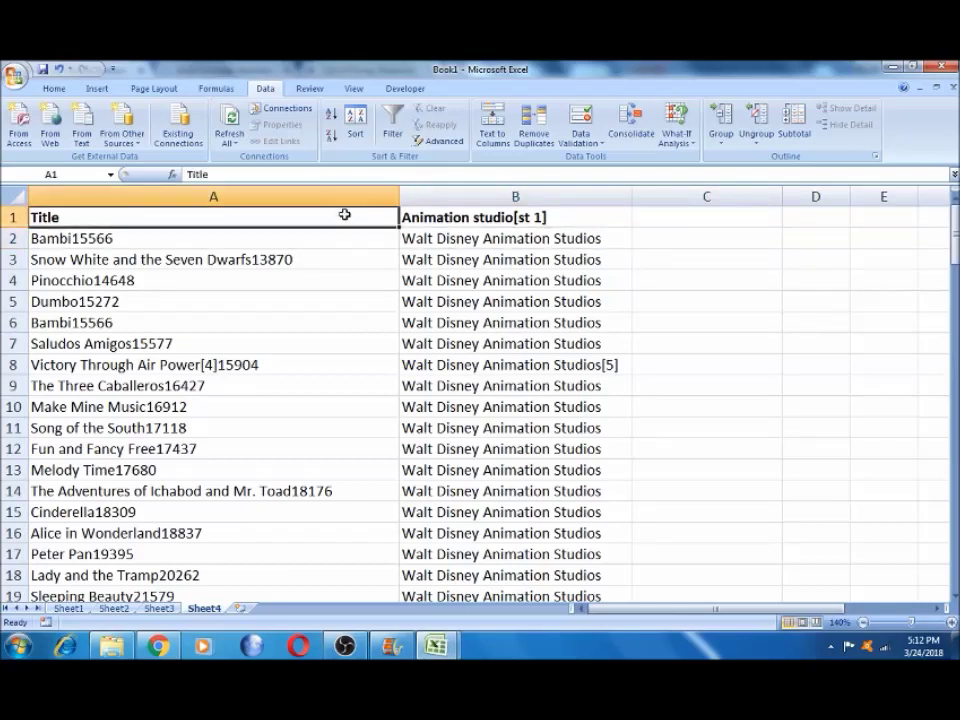
{"action": "key", "text": "ctrl+shift+Down"}
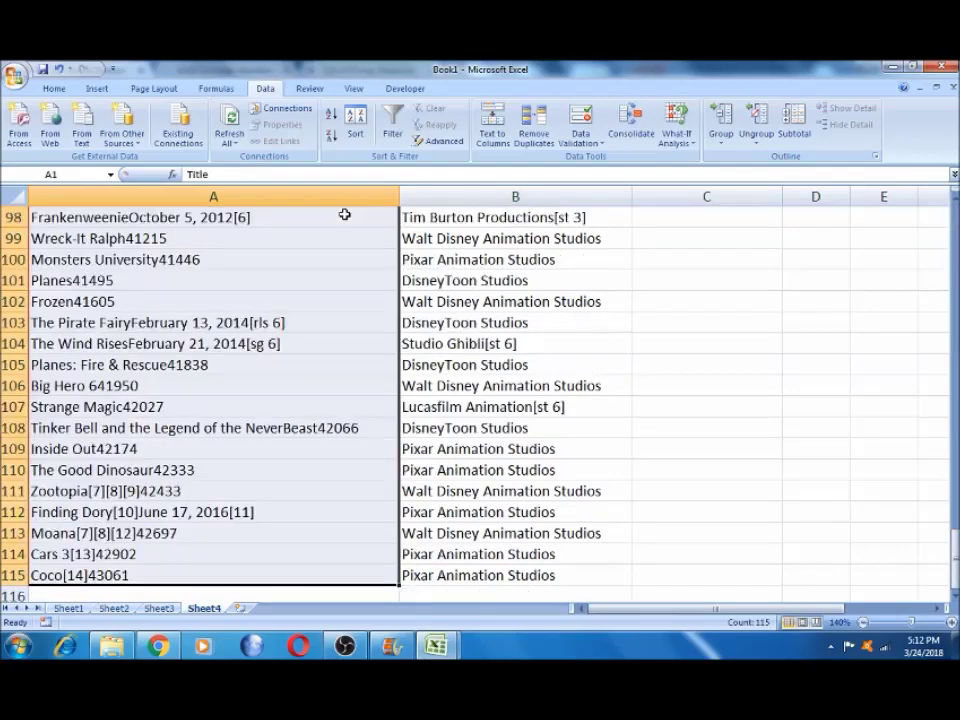
{"action": "key", "text": "ctrl+Home"}
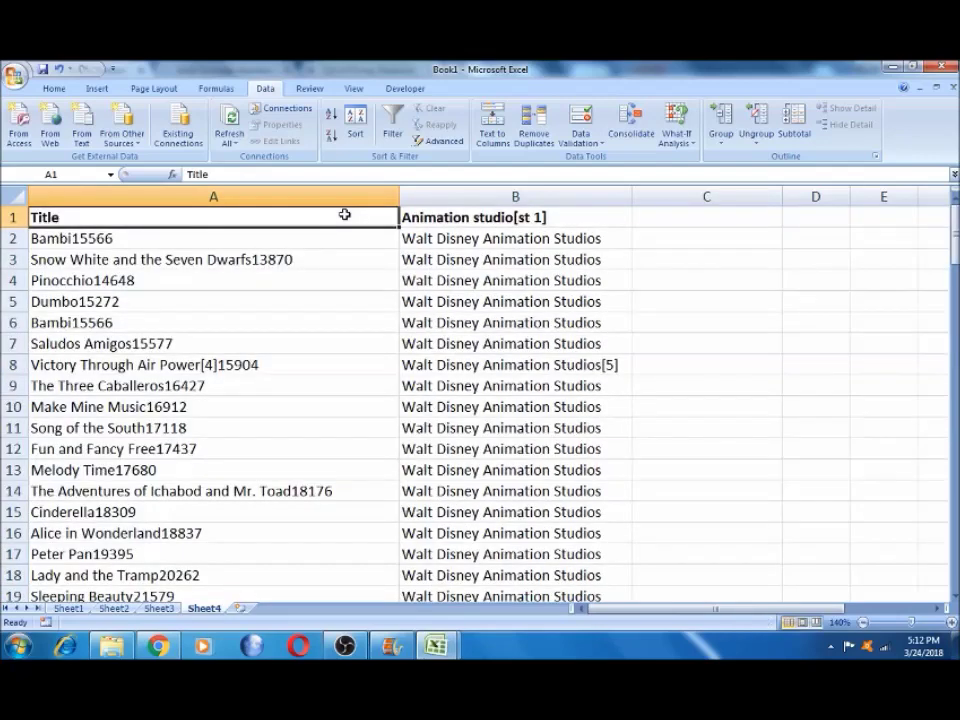
{"action": "key", "text": "Down"}
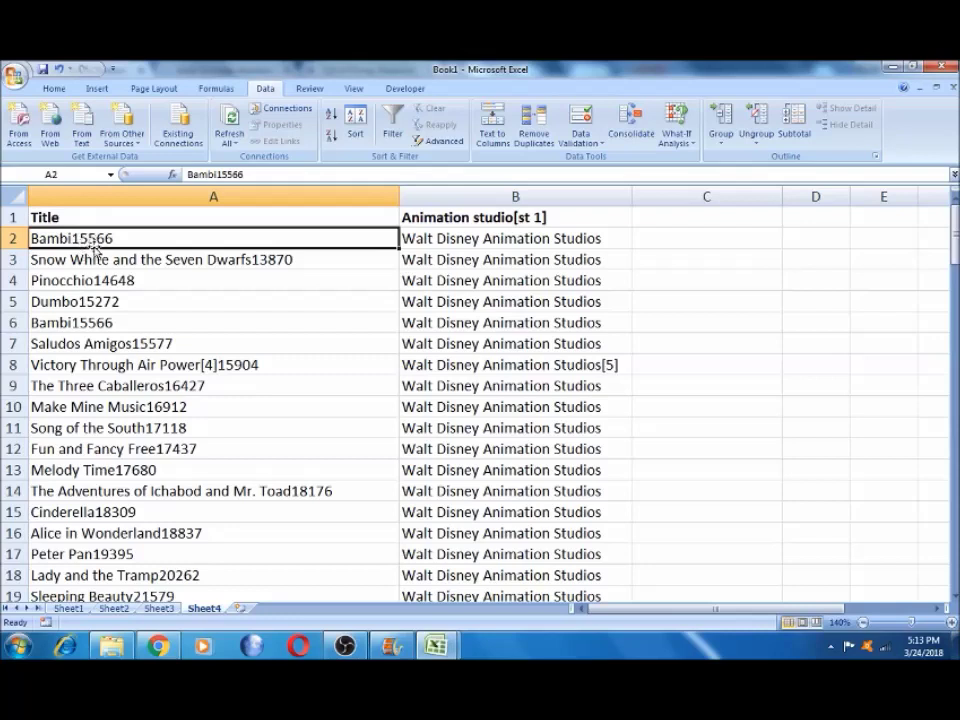
{"action": "left_click", "coordinate": [241, 256]}
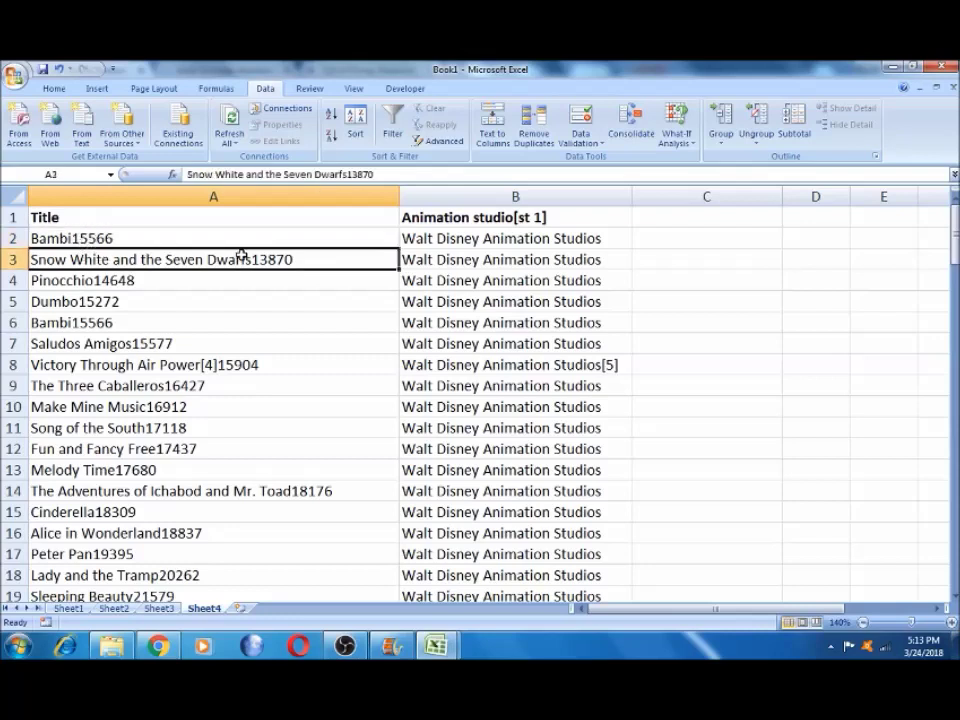
{"action": "left_click", "coordinate": [199, 280]}
{"action": "left_click", "coordinate": [164, 223]}
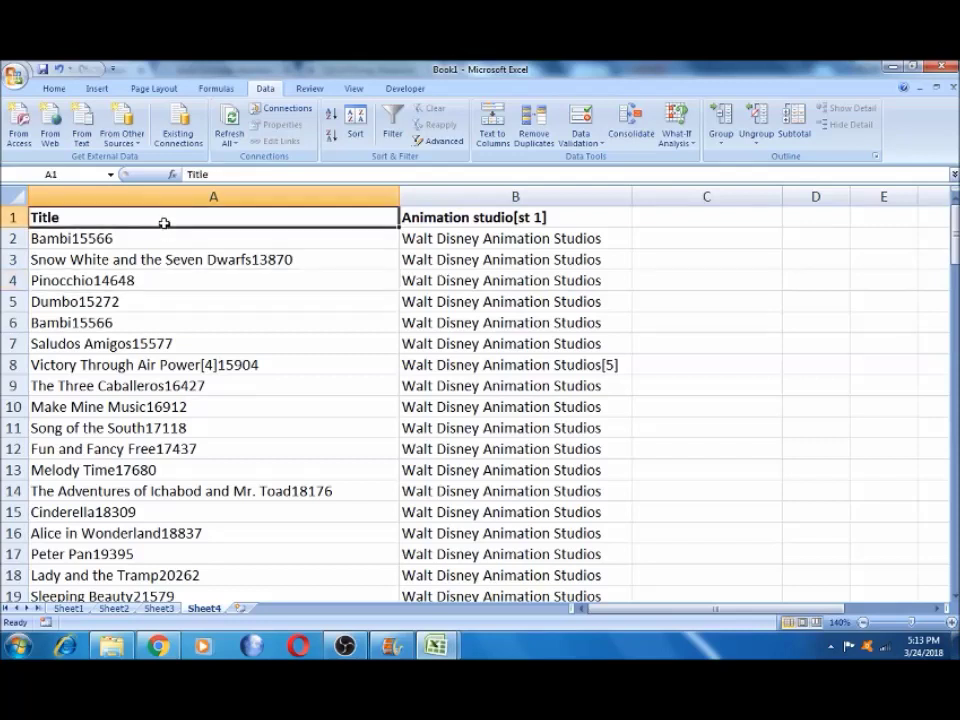
{"action": "left_click", "coordinate": [161, 234]}
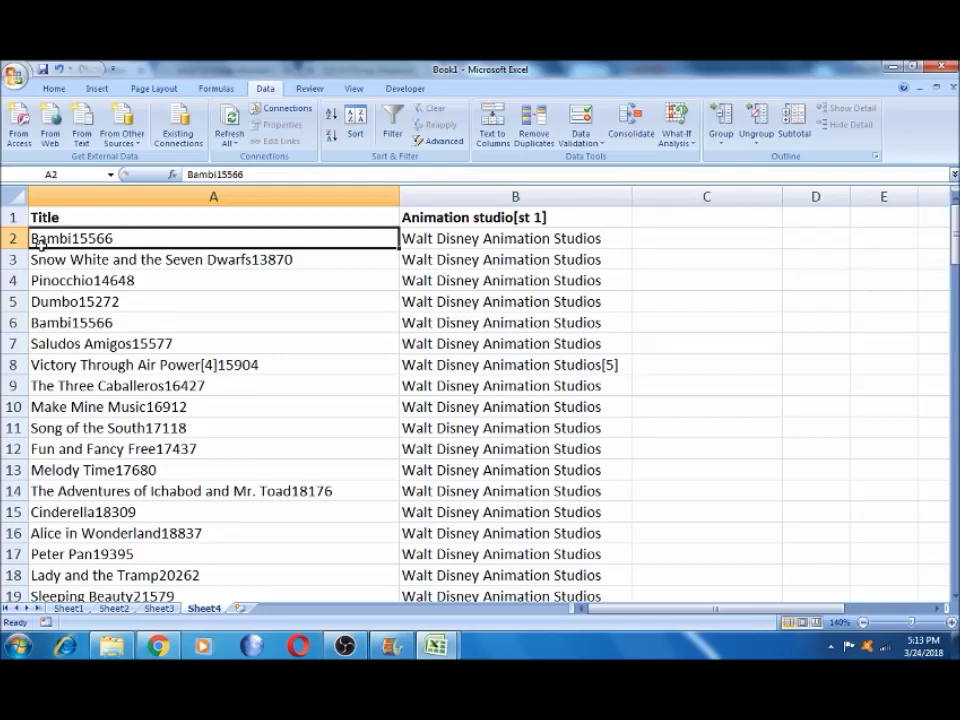
- Enter the trial formula =RIGHT(A2,5) in C2
{"action": "left_click", "coordinate": [683, 231]}
{"action": "type", "text": "="}
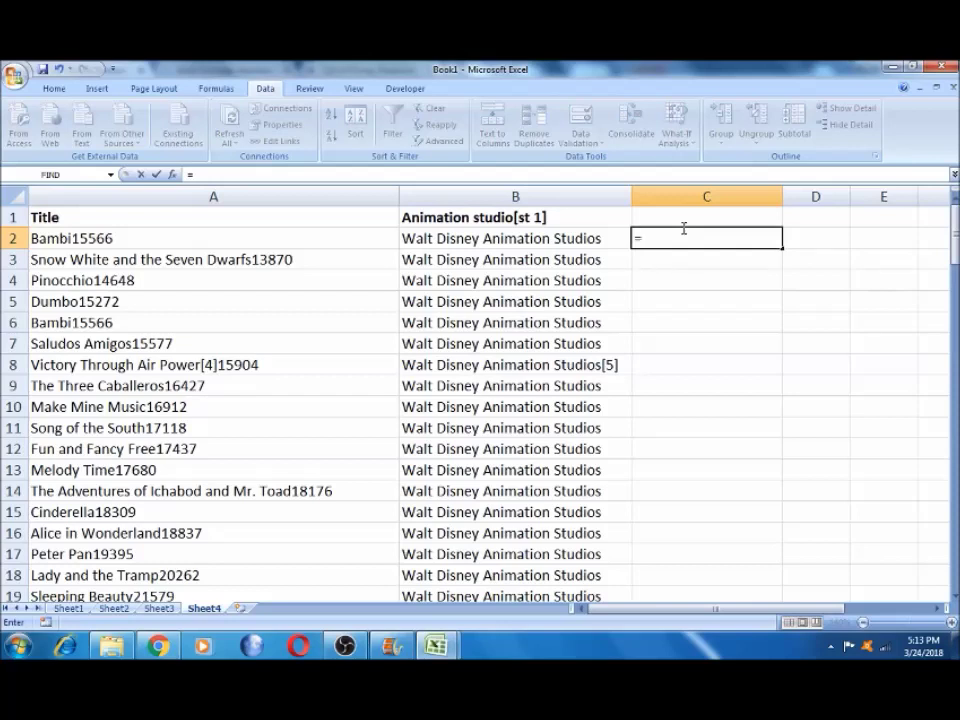
{"action": "type", "text": "ri"}
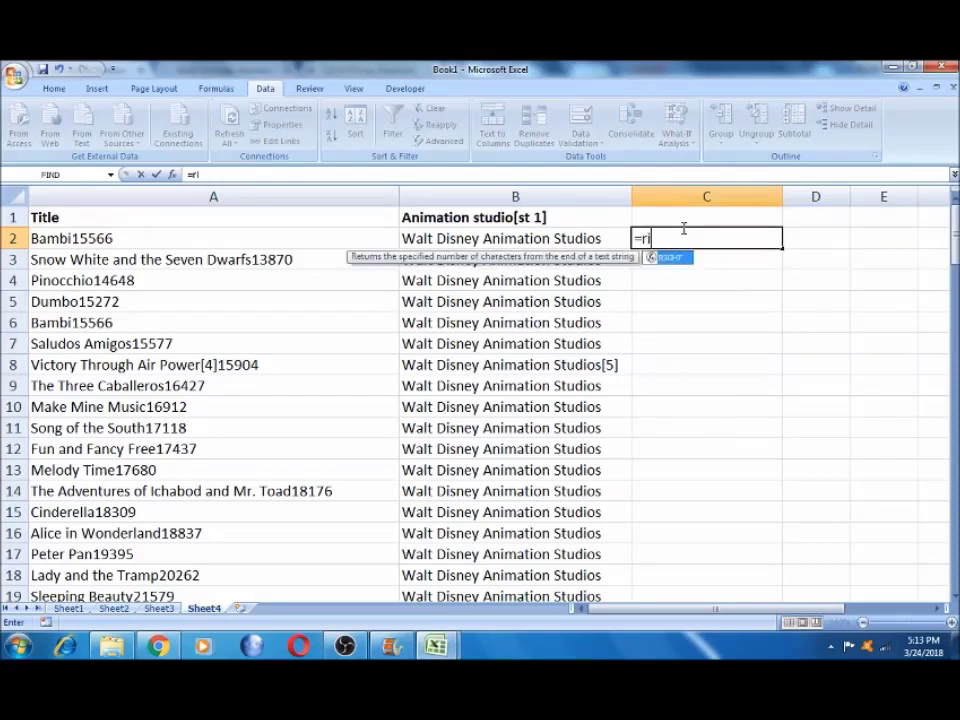
{"action": "key", "text": "Tab"}
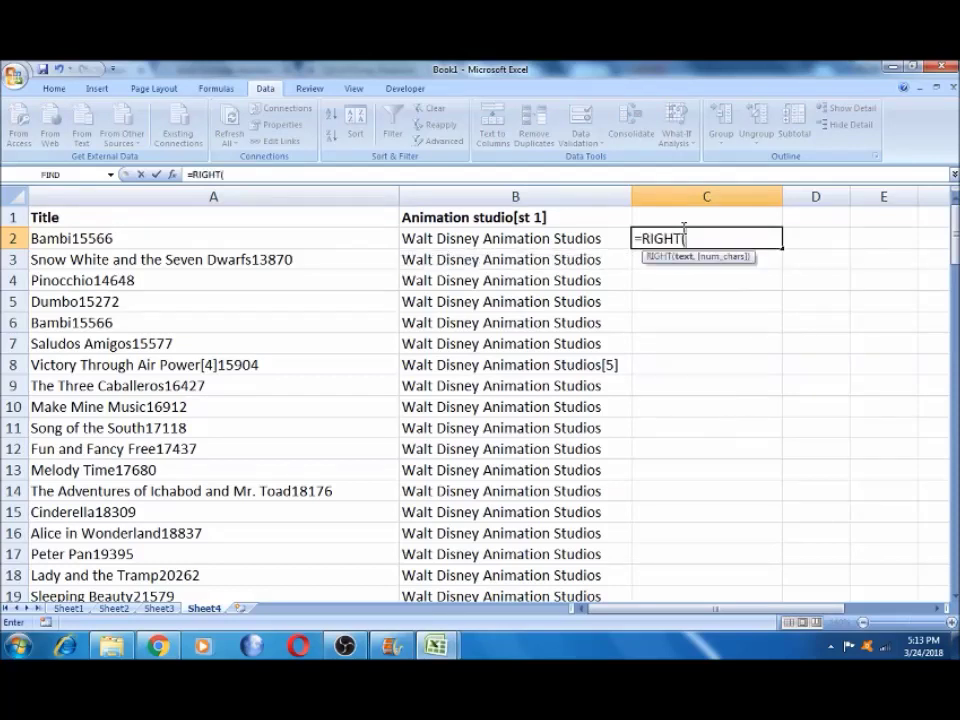
{"action": "left_click", "coordinate": [292, 237]}
{"action": "type", "text": ","}
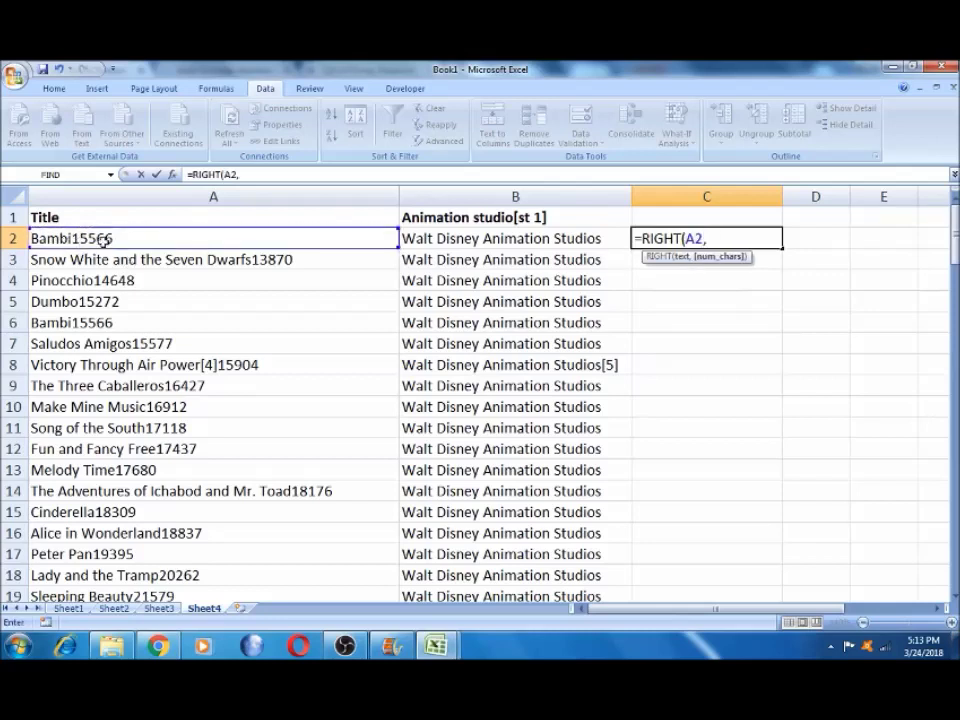
{"action": "type", "text": "5)"}
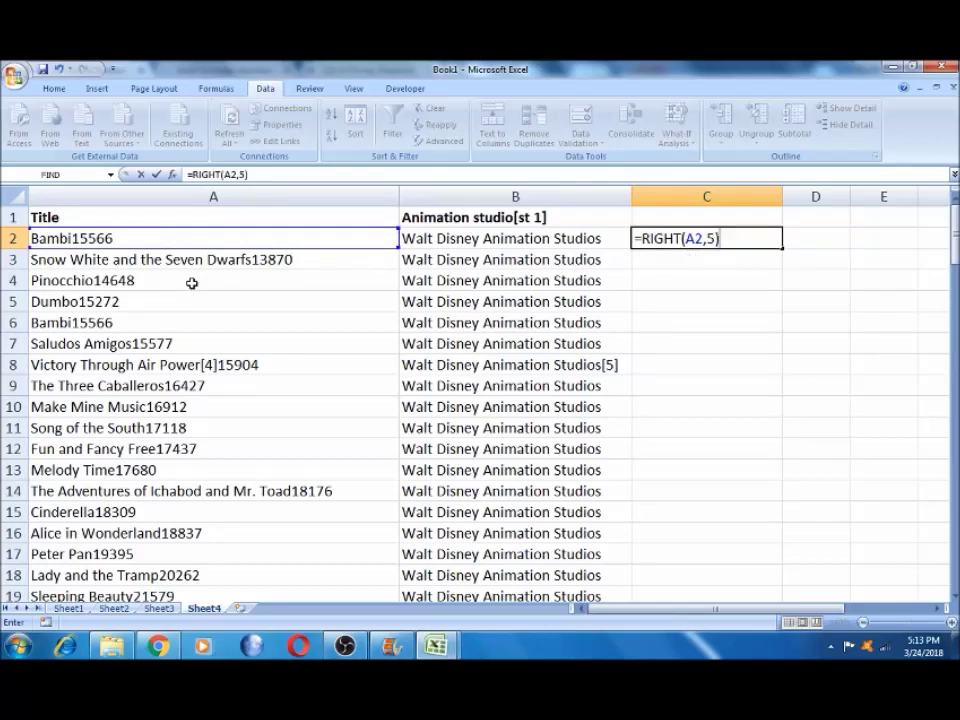
{"action": "key", "text": "Return"}
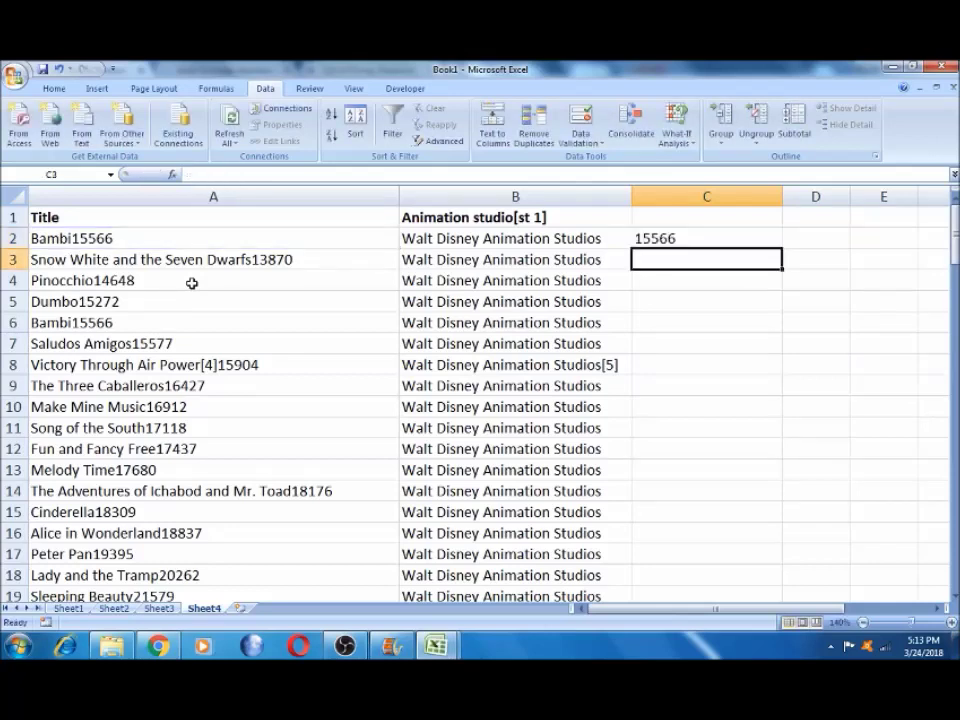
- Fill the RIGHT formula down column C, compare it with Dumbo, then clear the results
{"action": "left_click", "coordinate": [711, 243]}
{"action": "double_click", "coordinate": [783, 248]}
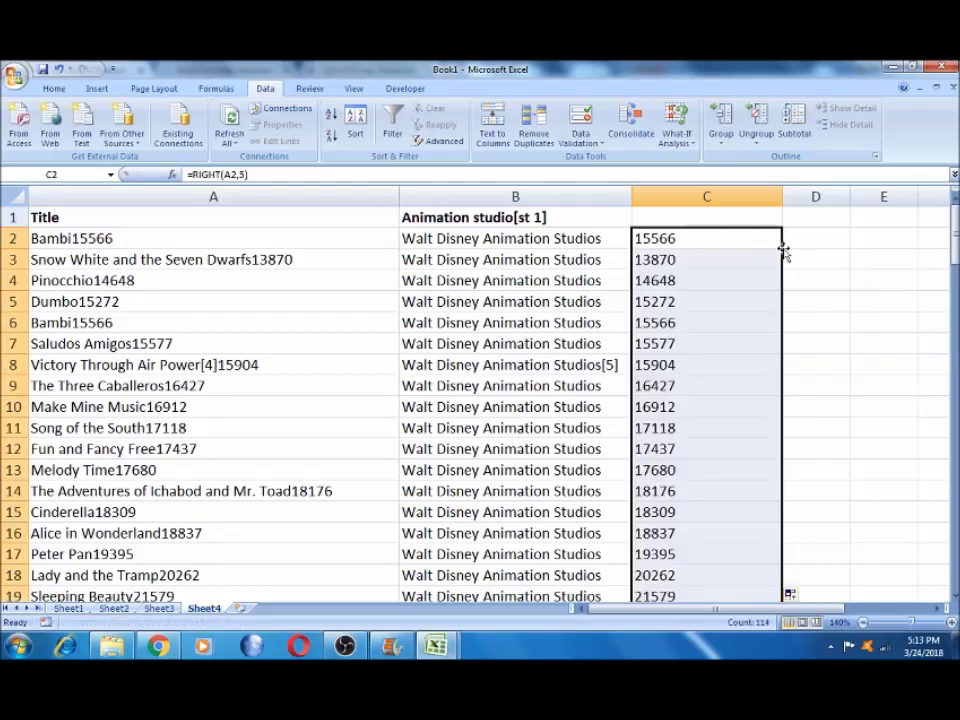
{"action": "left_click", "coordinate": [708, 328]}
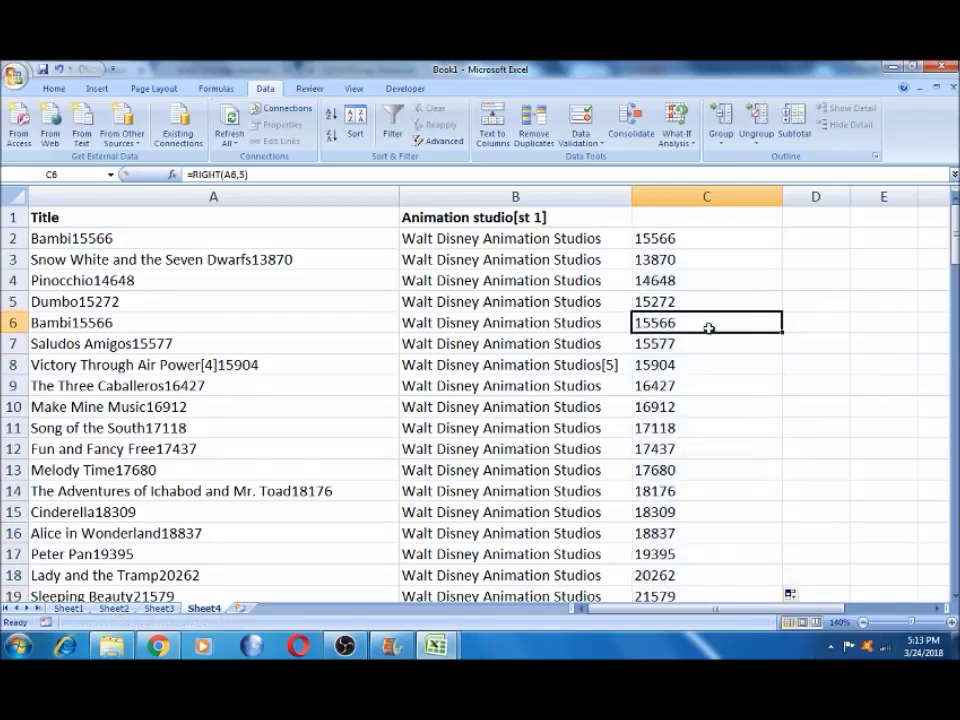
{"action": "left_click", "coordinate": [162, 307]}
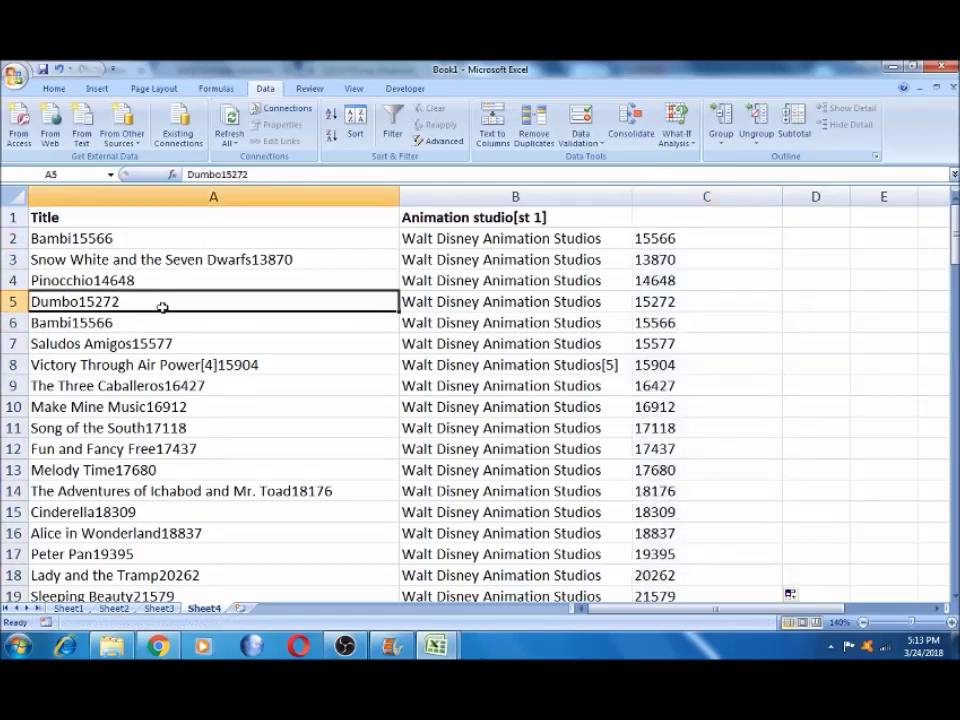
{"action": "left_click", "coordinate": [643, 242]}
{"action": "key", "text": "ctrl+shift+Down"}
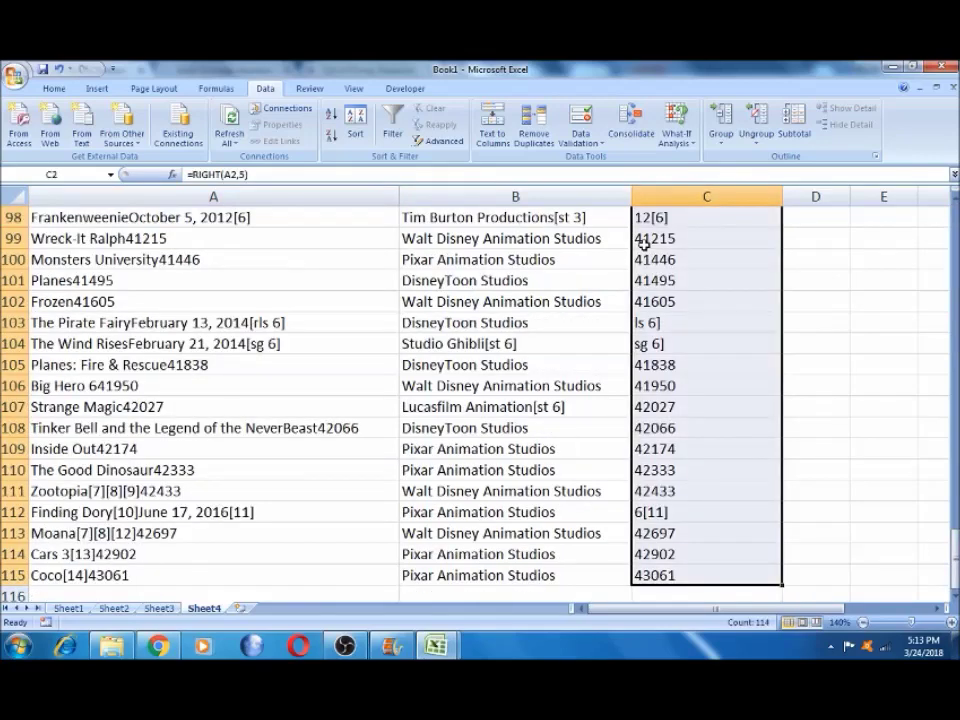
{"action": "key", "text": "Delete"}
- Enter the trial formula =LEFT(A2,5) in C2
{"action": "left_click", "coordinate": [643, 244]}
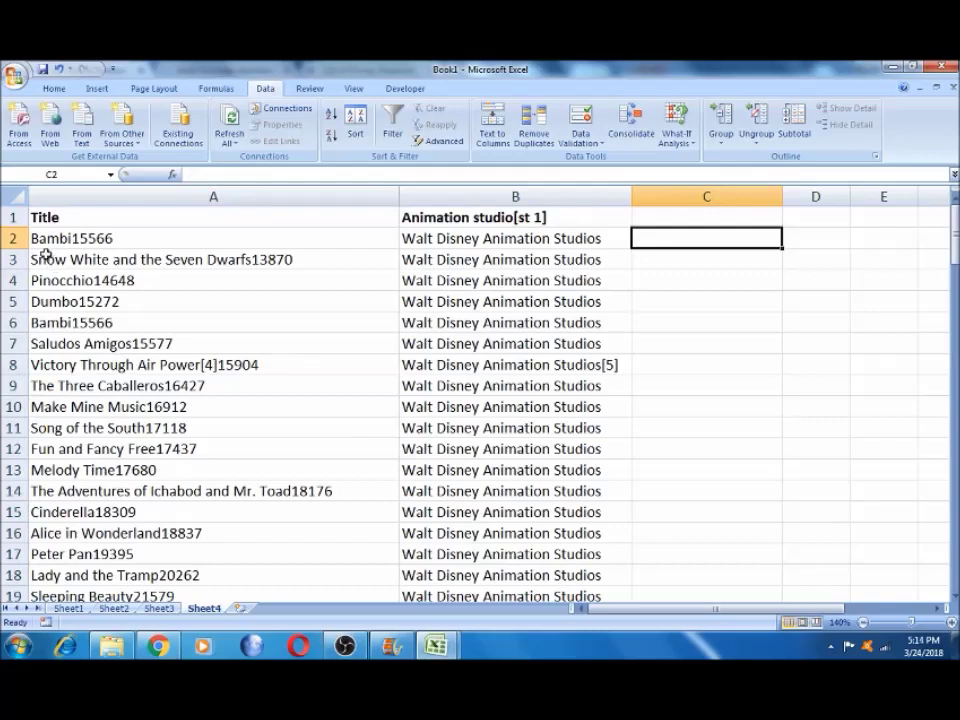
{"action": "type", "text": "="}
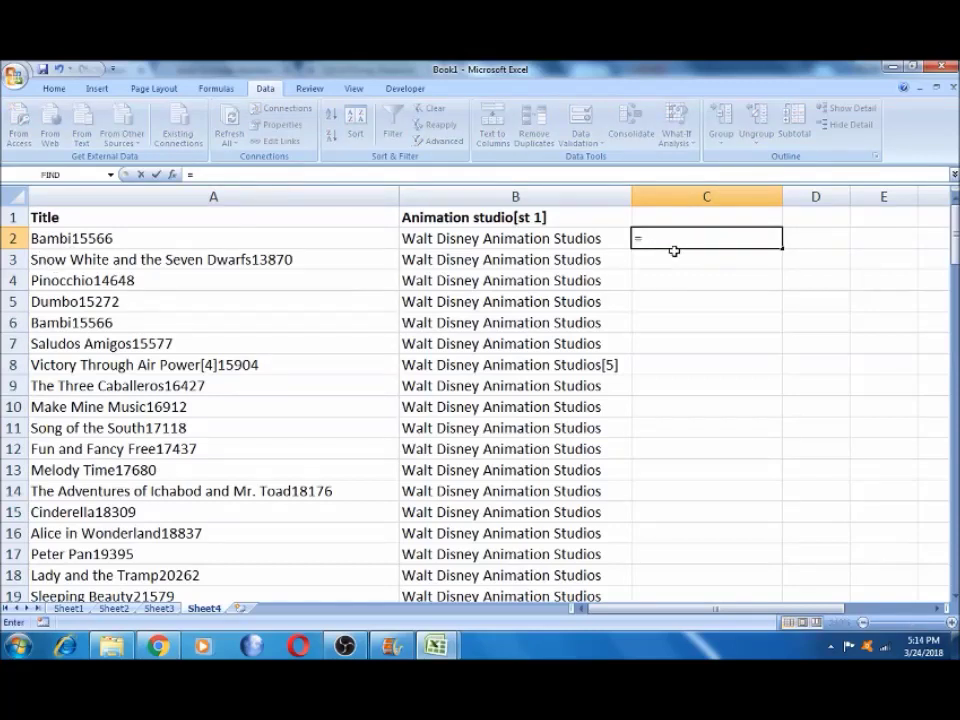
{"action": "type", "text": "le"}
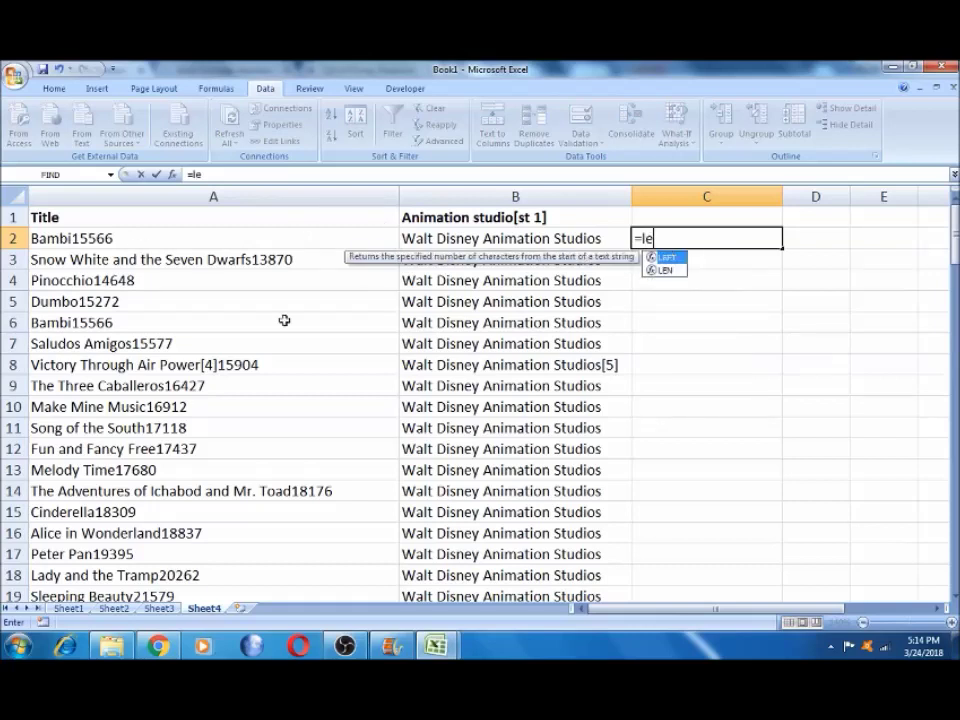
{"action": "key", "text": "Tab"}
{"action": "left_click", "coordinate": [116, 239]}
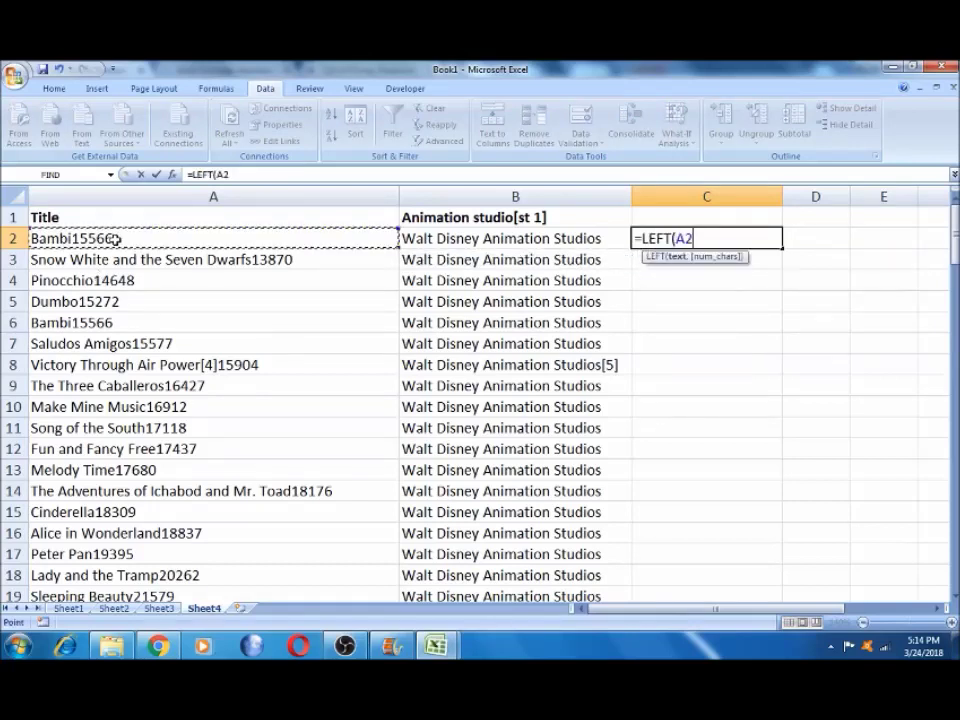
{"action": "type", "text": ","}
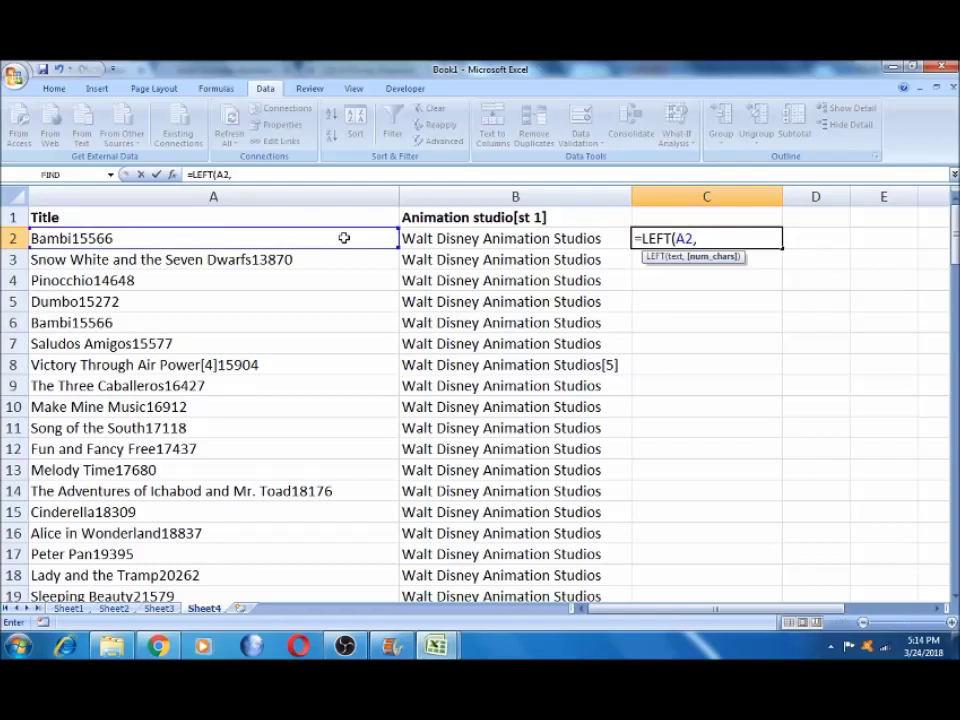
{"action": "type", "text": "5)"}
{"action": "key", "text": "Return"}
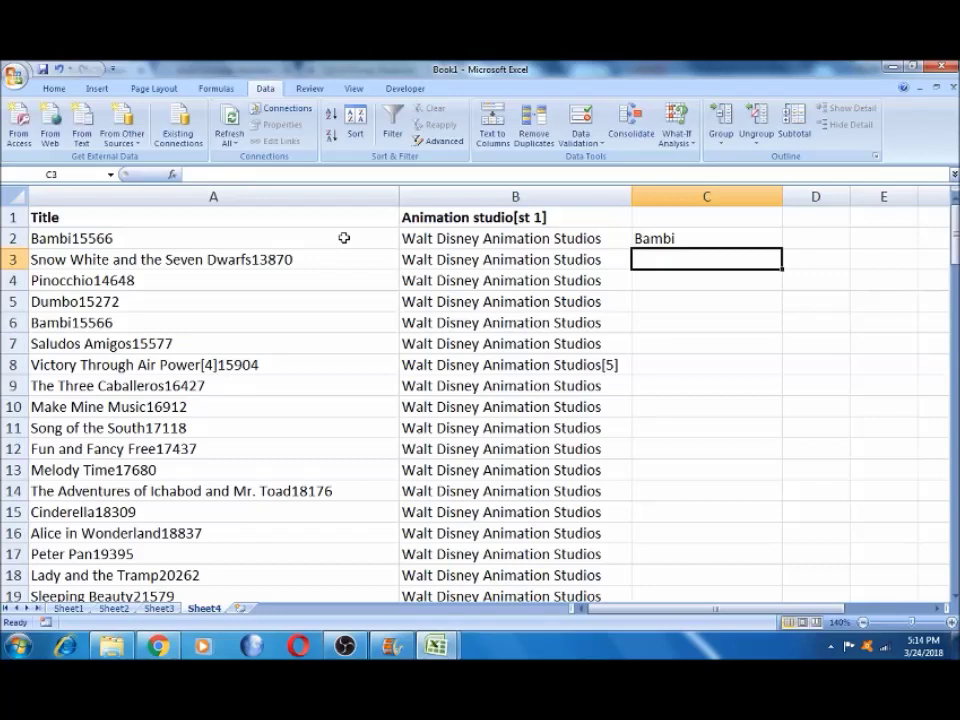
- Fill =LEFT(A2,5) down, confirm titles are cut to five characters, and clear C2:C115
{"action": "left_click", "coordinate": [663, 240]}
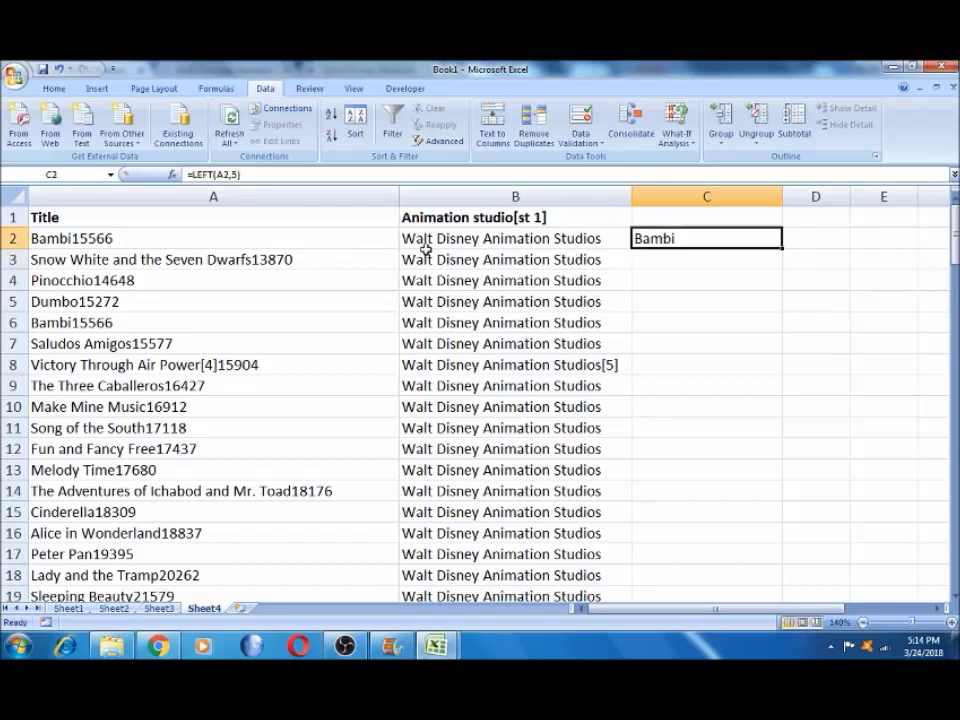
{"action": "left_click", "coordinate": [276, 252]}
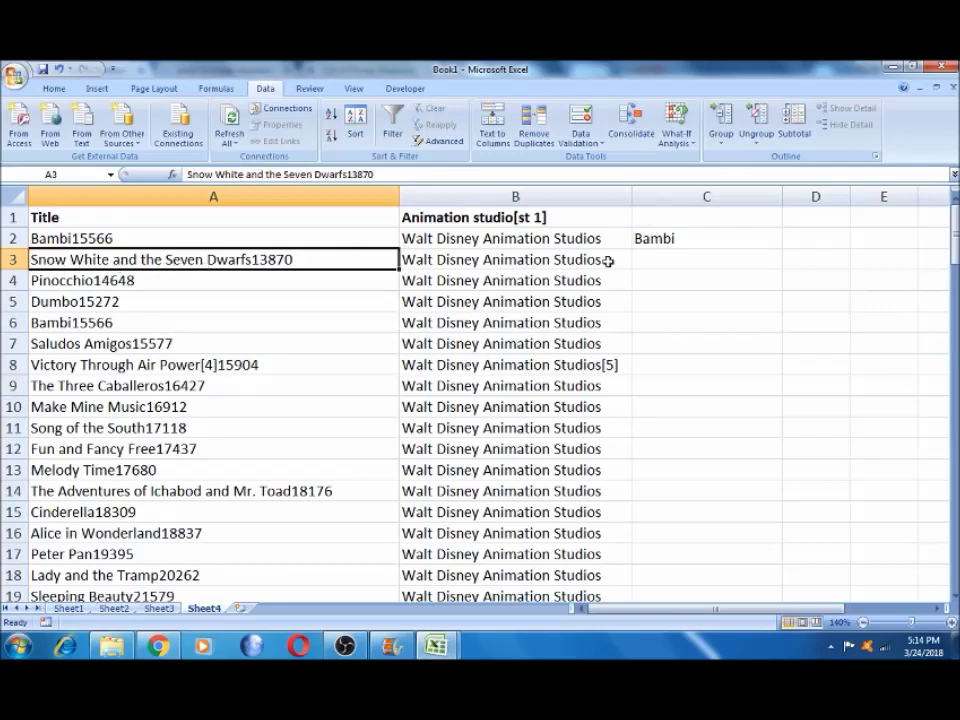
{"action": "left_click", "coordinate": [707, 237]}
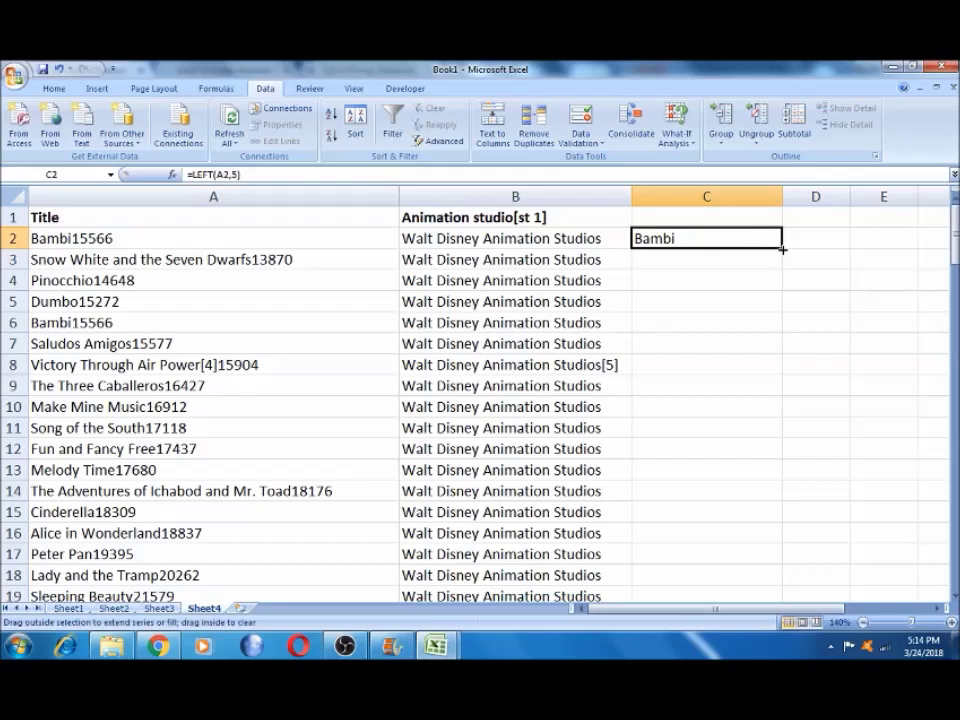
{"action": "double_click", "coordinate": [784, 250]}
{"action": "left_click", "coordinate": [662, 264]}
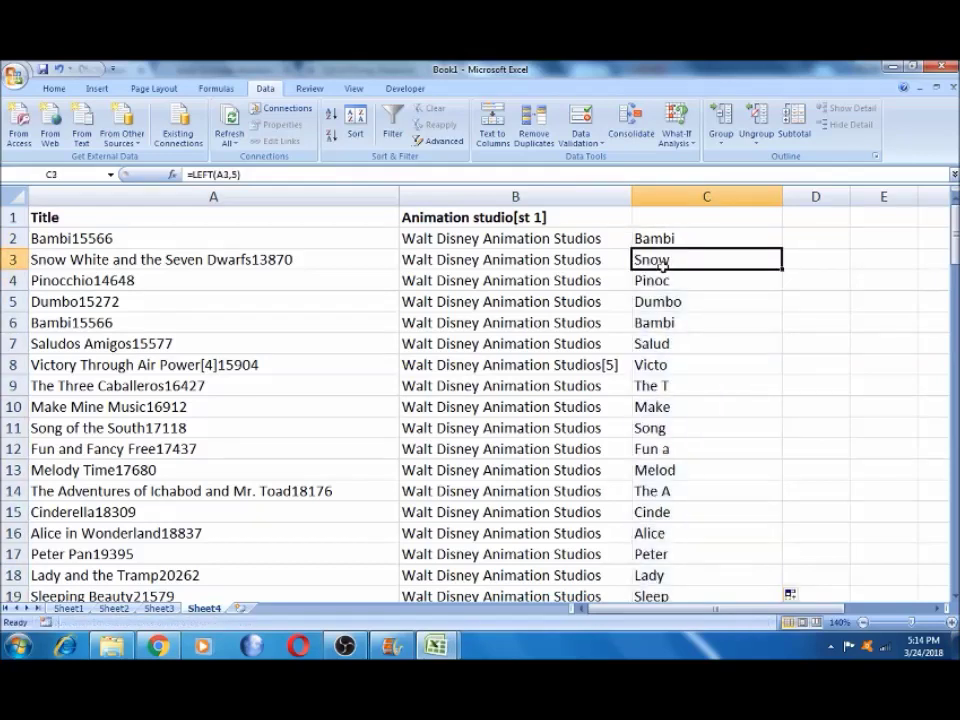
{"action": "left_click", "coordinate": [160, 259]}
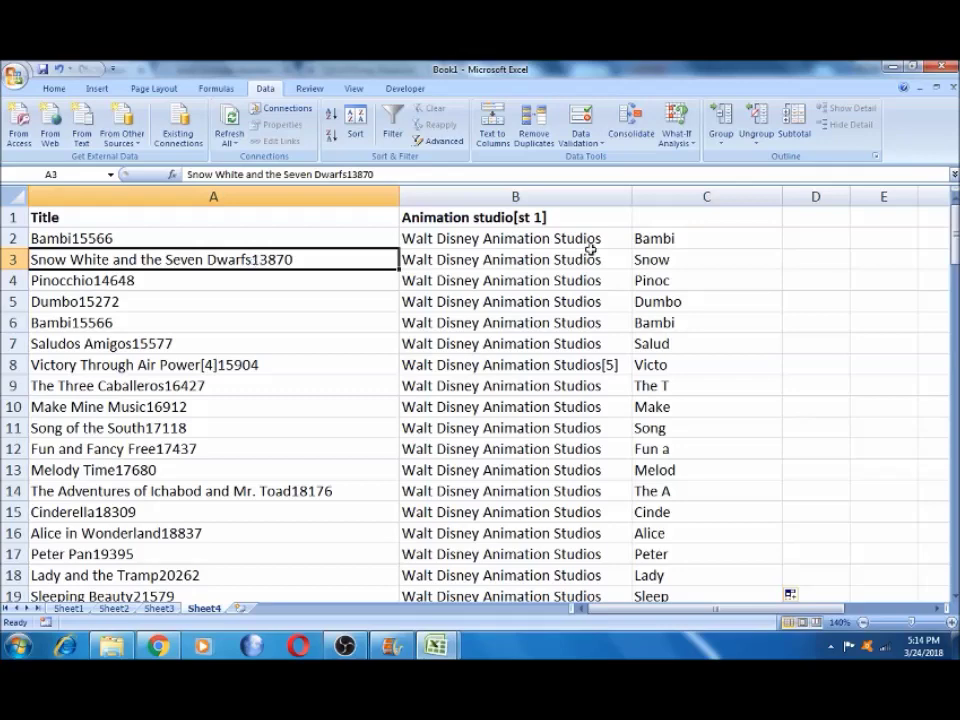
{"action": "left_click", "coordinate": [663, 240]}
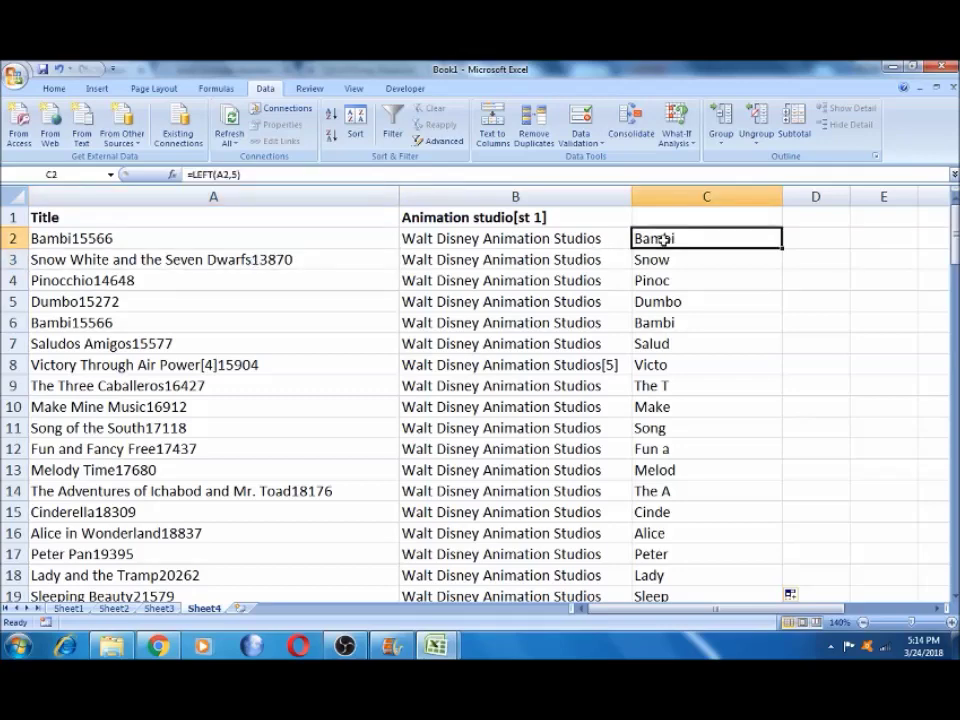
{"action": "key", "text": "ctrl+shift+Down"}
{"action": "key", "text": "Delete"}
{"action": "key", "text": "Down"}
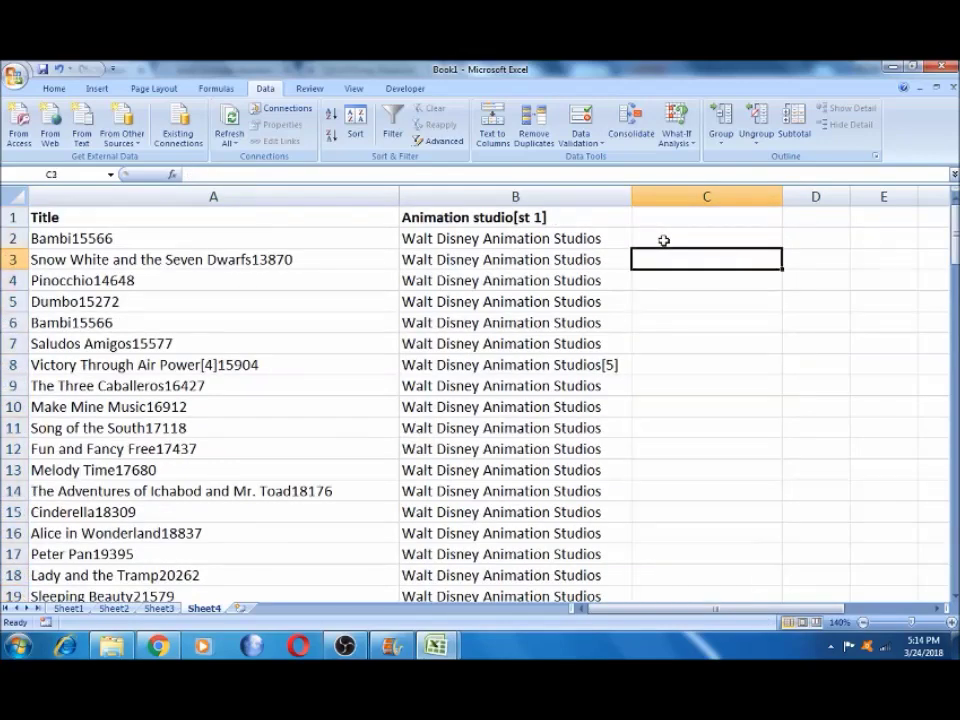
- Type =LEFT(A2, in C2 and begin typing LEN as the character count
{"action": "left_click", "coordinate": [663, 240]}
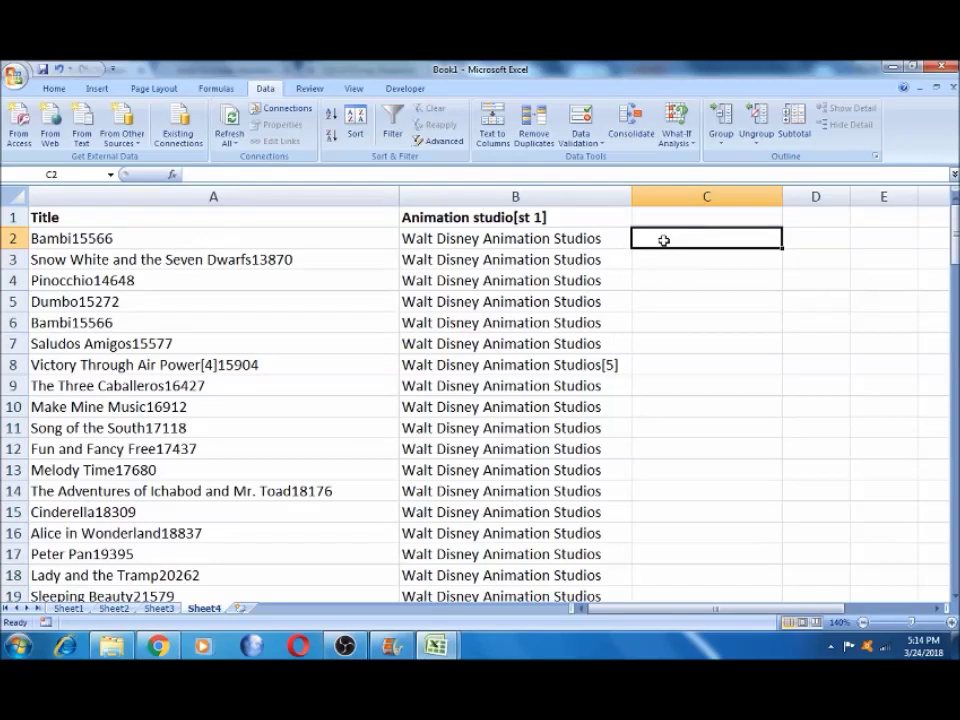
{"action": "type", "text": "=lef"}
{"action": "key", "text": "Tab"}
{"action": "left_click", "coordinate": [223, 238]}
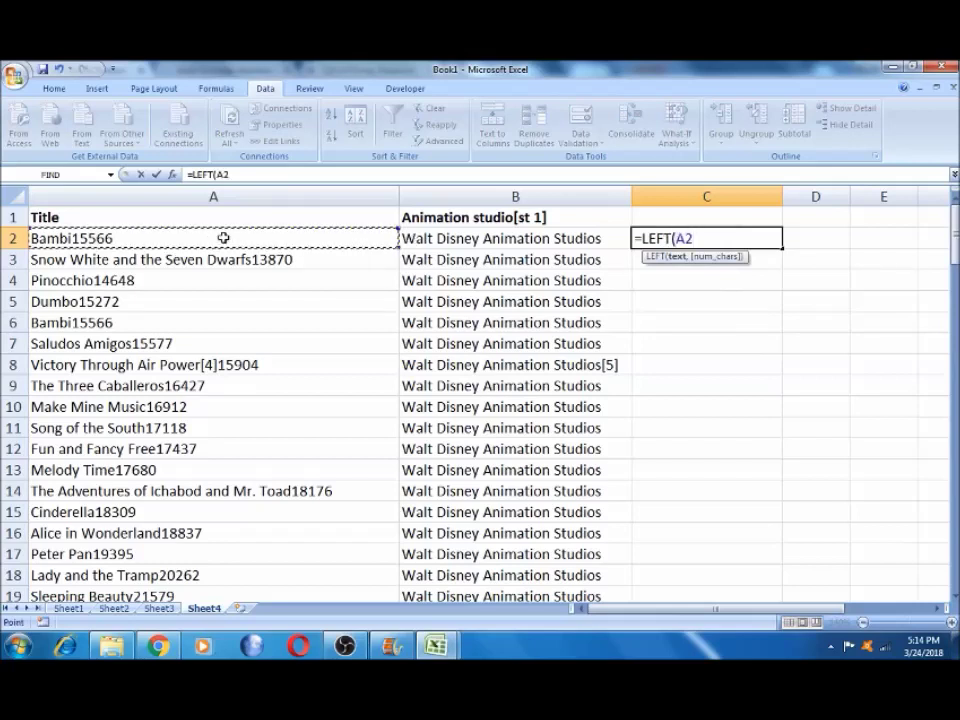
{"action": "type", "text": ","}
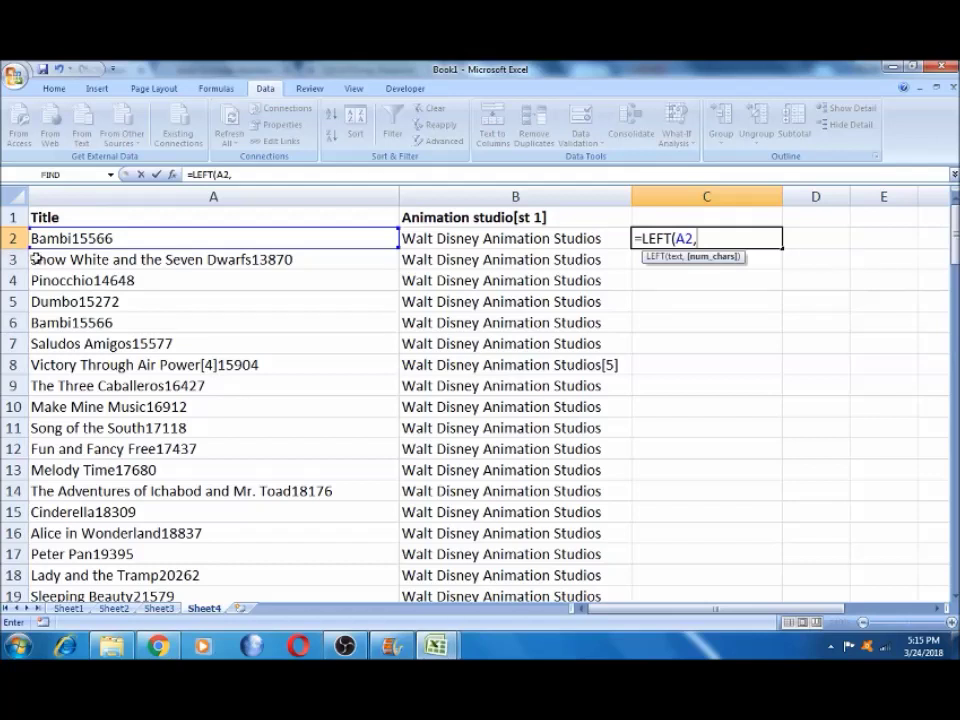
{"action": "type", "text": "len"}
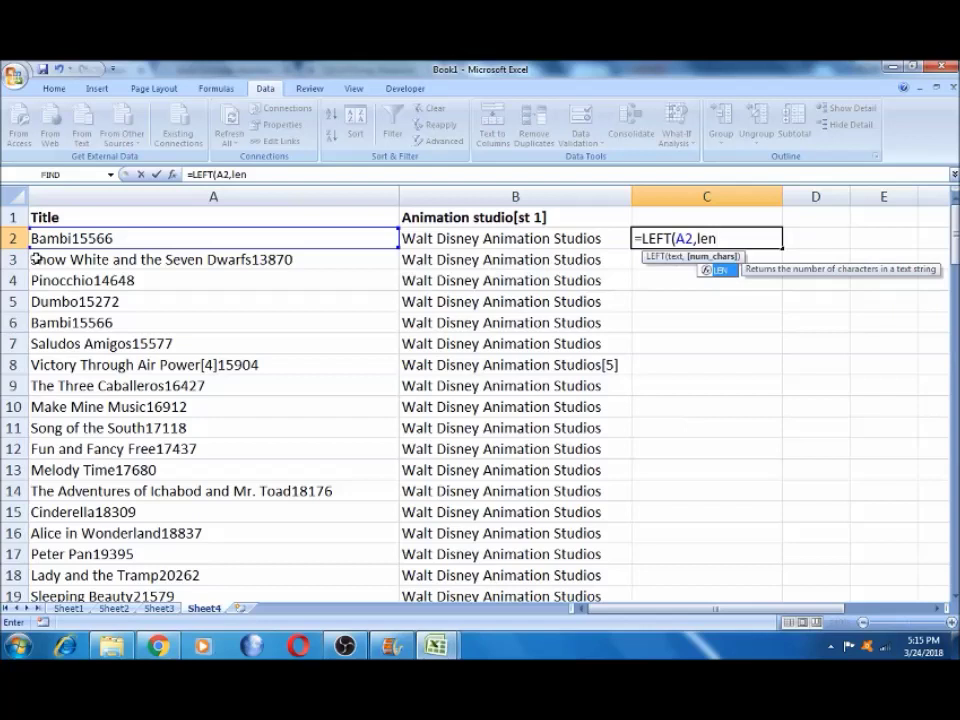
- Replace the unfinished entry with =LEN(A2) in C2 and autofit column C
{"action": "key", "text": "Escape"}
{"action": "type", "text": "'"}
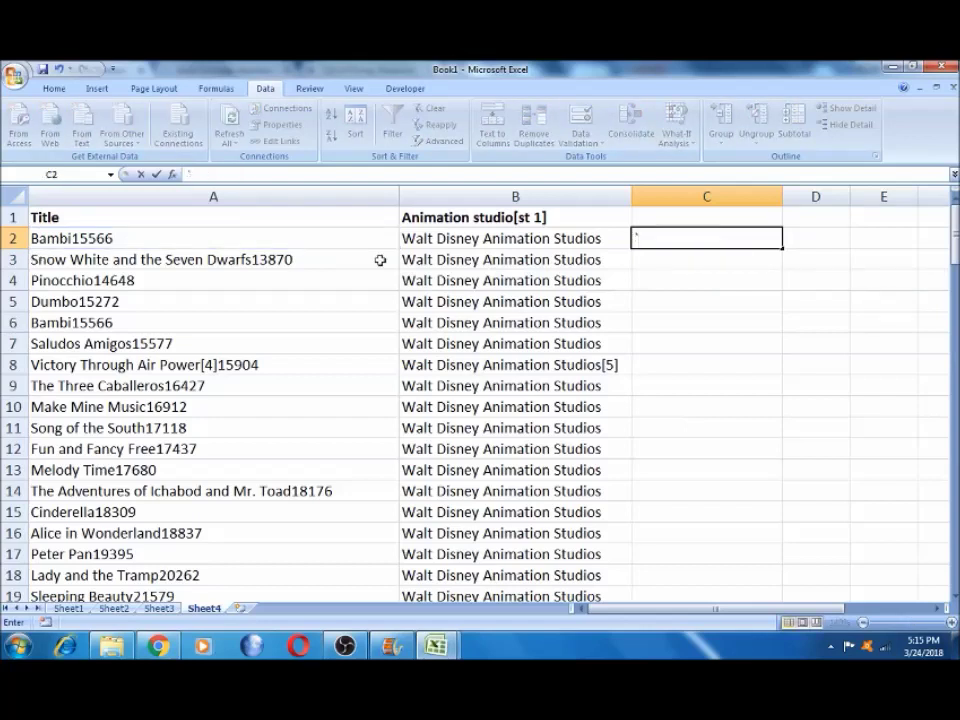
{"action": "key", "text": "BackSpace"}
{"action": "type", "text": "=len"}
{"action": "key", "text": "Tab"}
{"action": "left_click", "coordinate": [337, 239]}
{"action": "type", "text": ")"}
{"action": "key", "text": "Return"}
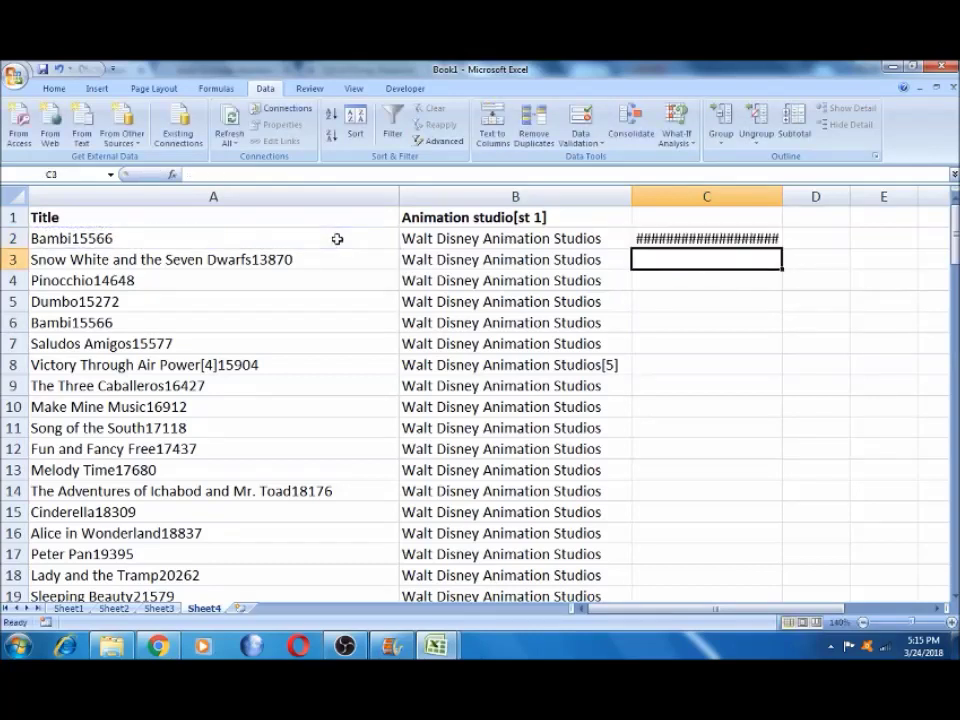
{"action": "left_click", "coordinate": [707, 239]}
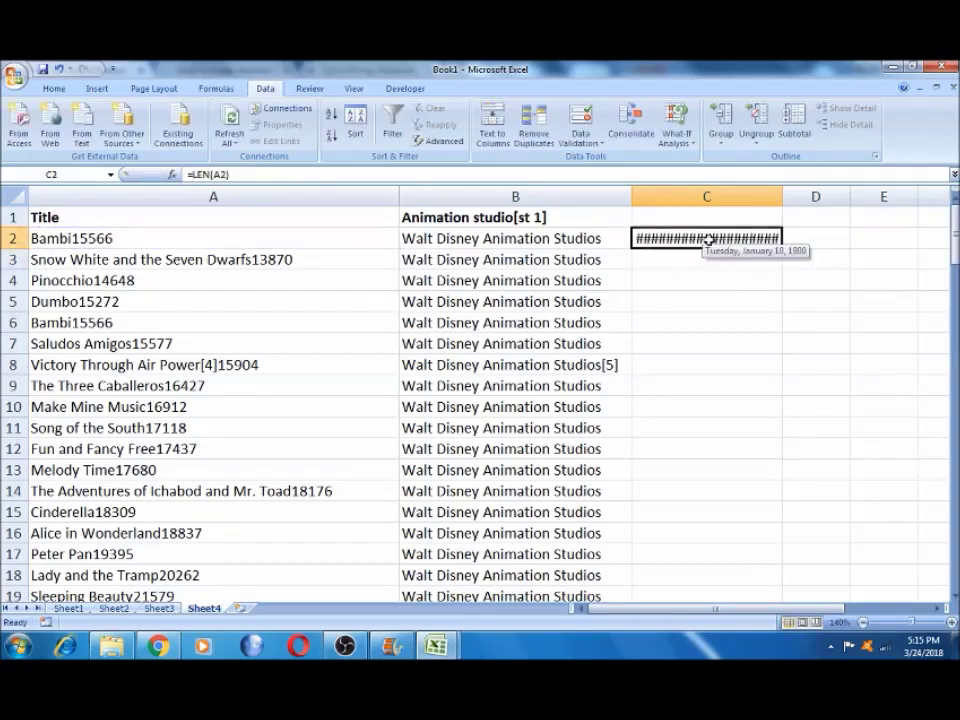
{"action": "double_click", "coordinate": [783, 196]}
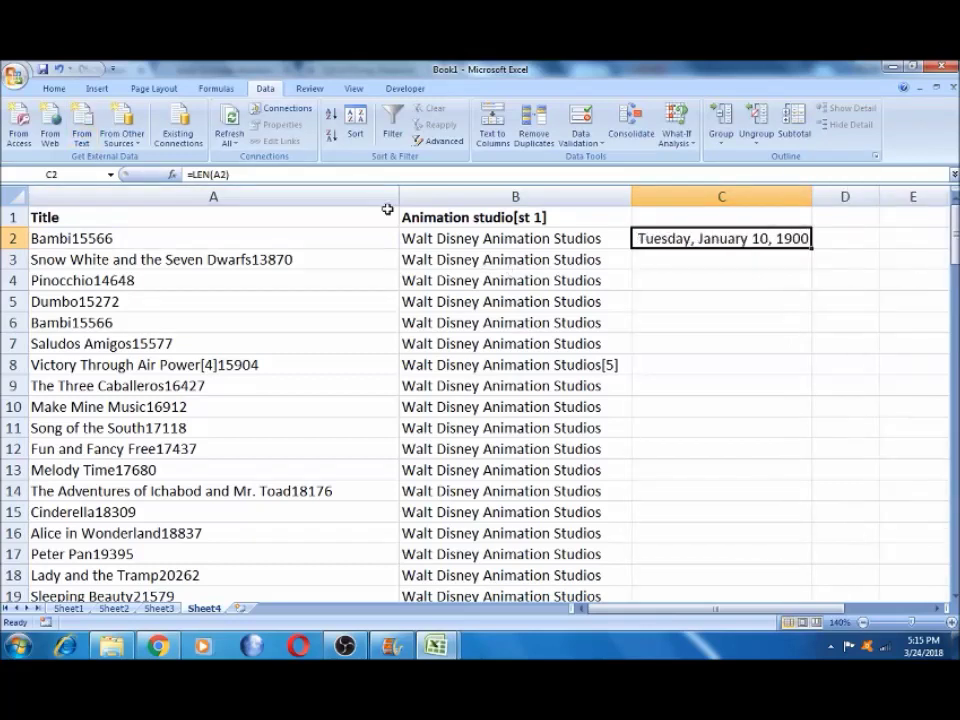
{"action": "left_click", "coordinate": [908, 241]}
- Format Painter E2's General format onto C2 and fill LEN down, showing 10 for Bambi15566
{"action": "left_click", "coordinate": [54, 88]}
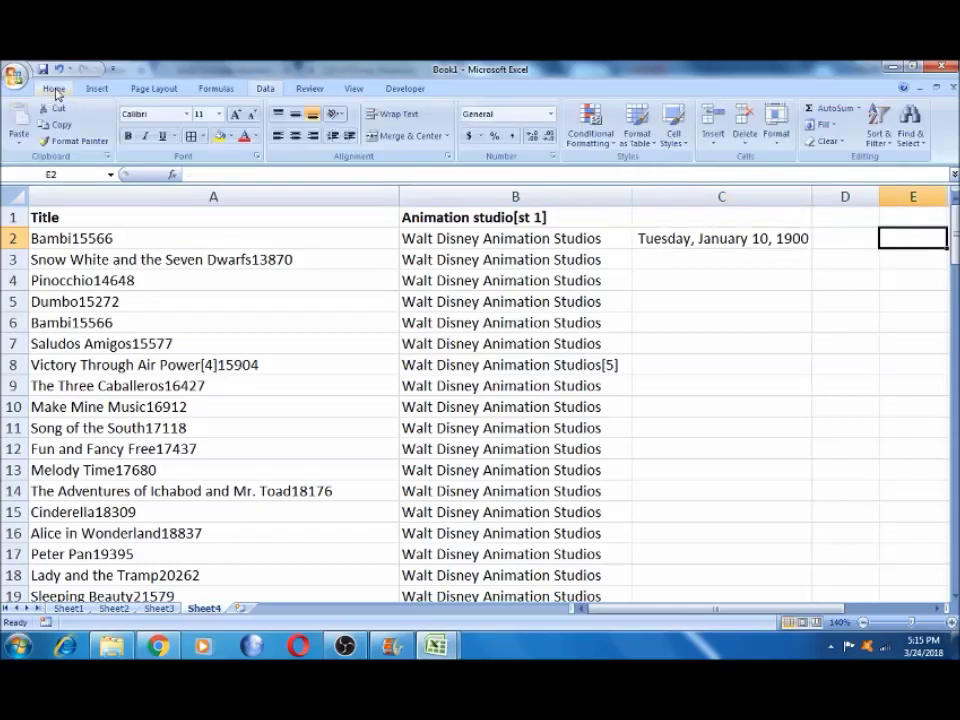
{"action": "left_click", "coordinate": [72, 141]}
{"action": "left_click", "coordinate": [645, 238]}
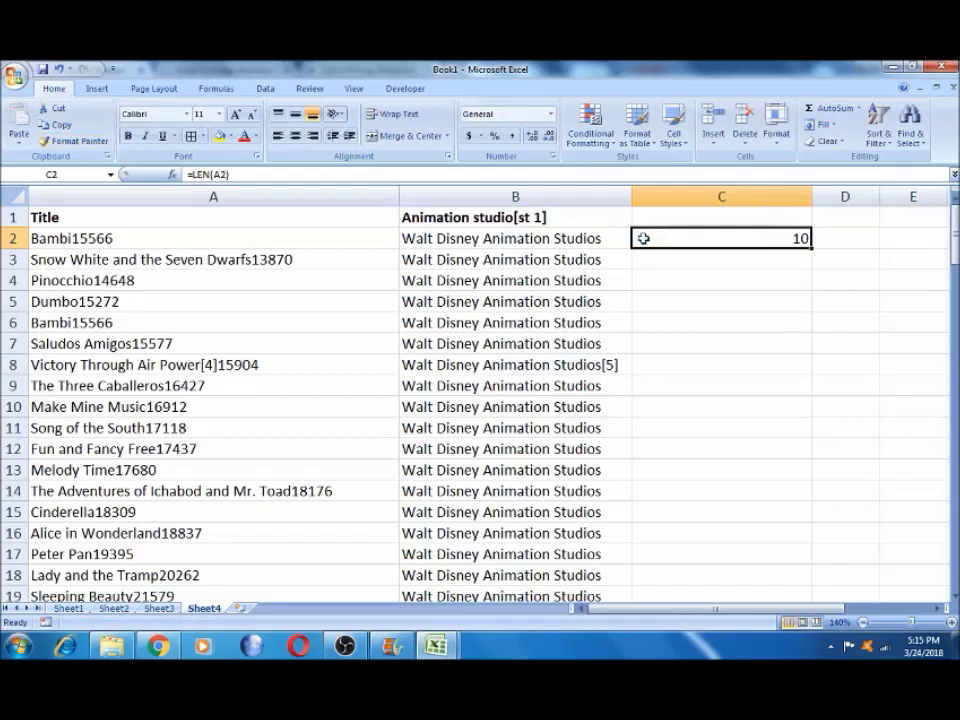
{"action": "left_click", "coordinate": [114, 238]}
{"action": "left_click", "coordinate": [800, 240]}
{"action": "double_click", "coordinate": [811, 249]}
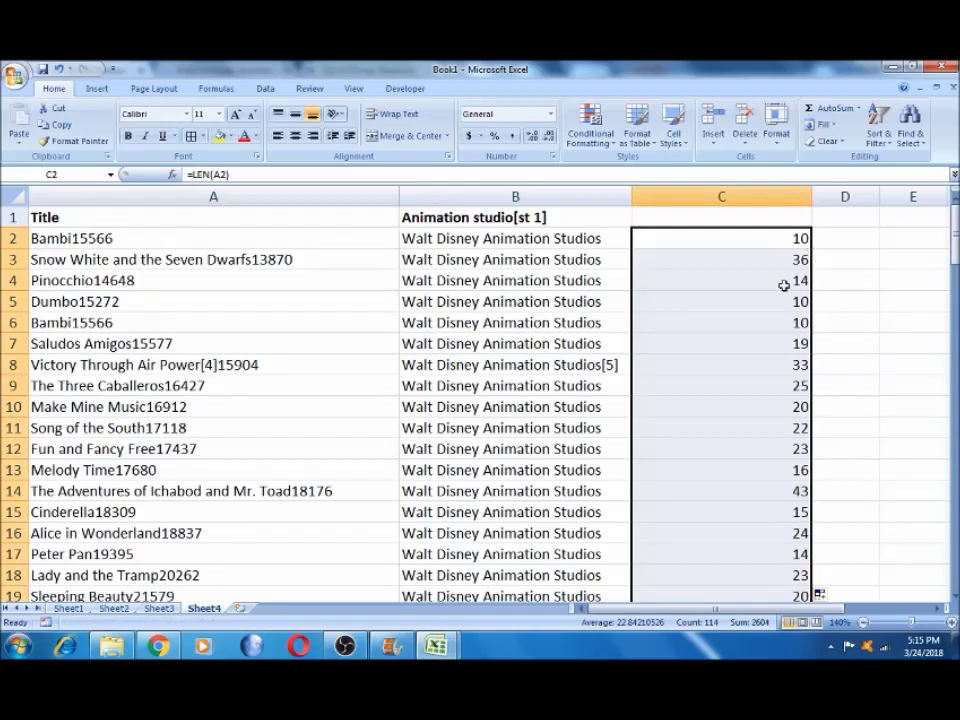
{"action": "left_click", "coordinate": [176, 302]}
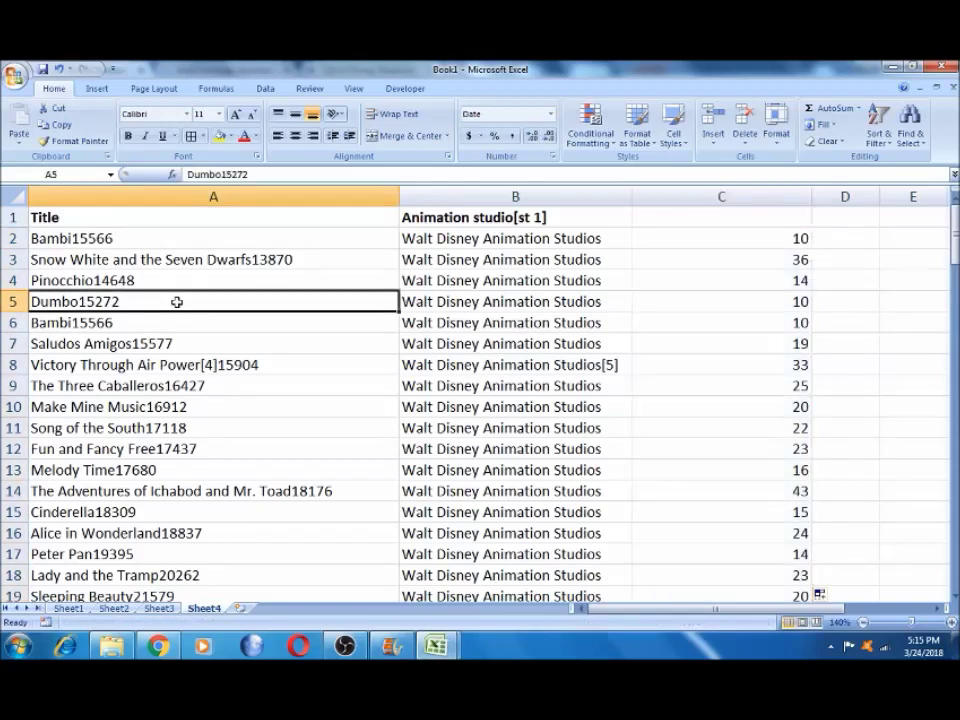
{"action": "left_click", "coordinate": [713, 216]}
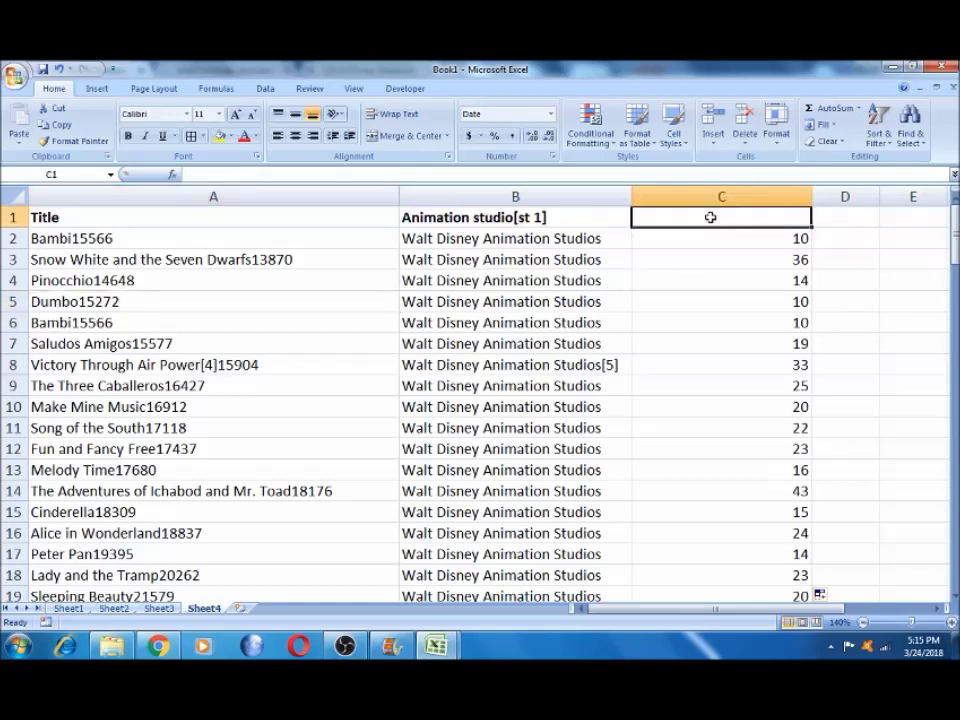
- Clear the LEN counts from column C down to row 115
{"action": "left_click", "coordinate": [710, 231]}
{"action": "key", "text": "ctrl+shift+Down"}
{"action": "key", "text": "Delete"}
{"action": "key", "text": "ctrl+BackSpace"}
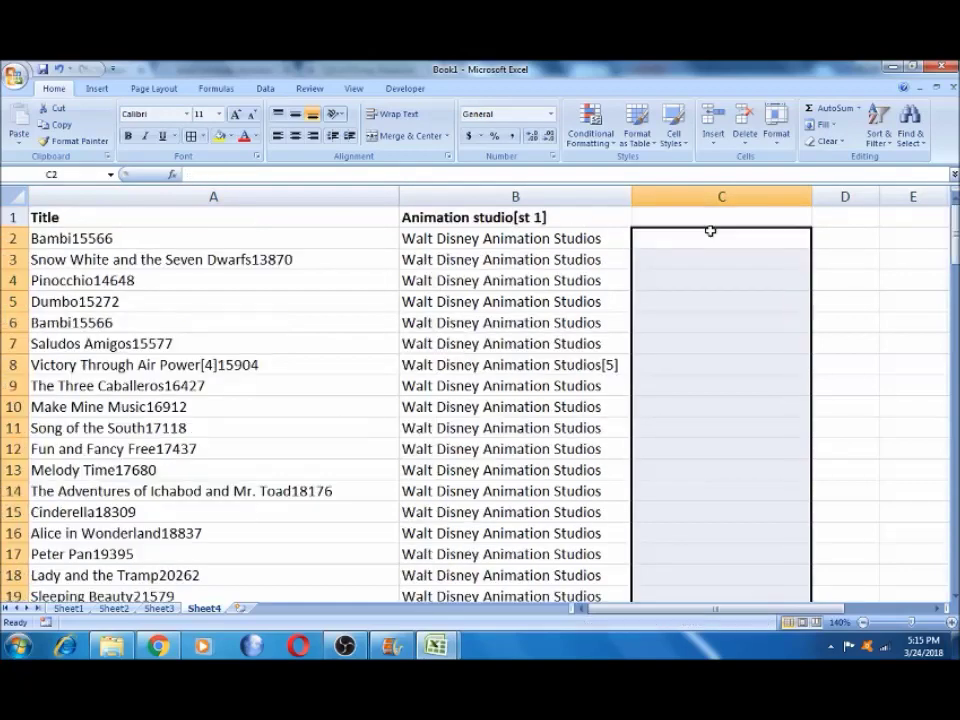
{"action": "key", "text": "Up"}
- Enter =LEFT(A2,LEN(A2) in C2 using autocomplete, prompting Excel's parenthesis correction
{"action": "left_click", "coordinate": [710, 231]}
{"action": "type", "text": "="}
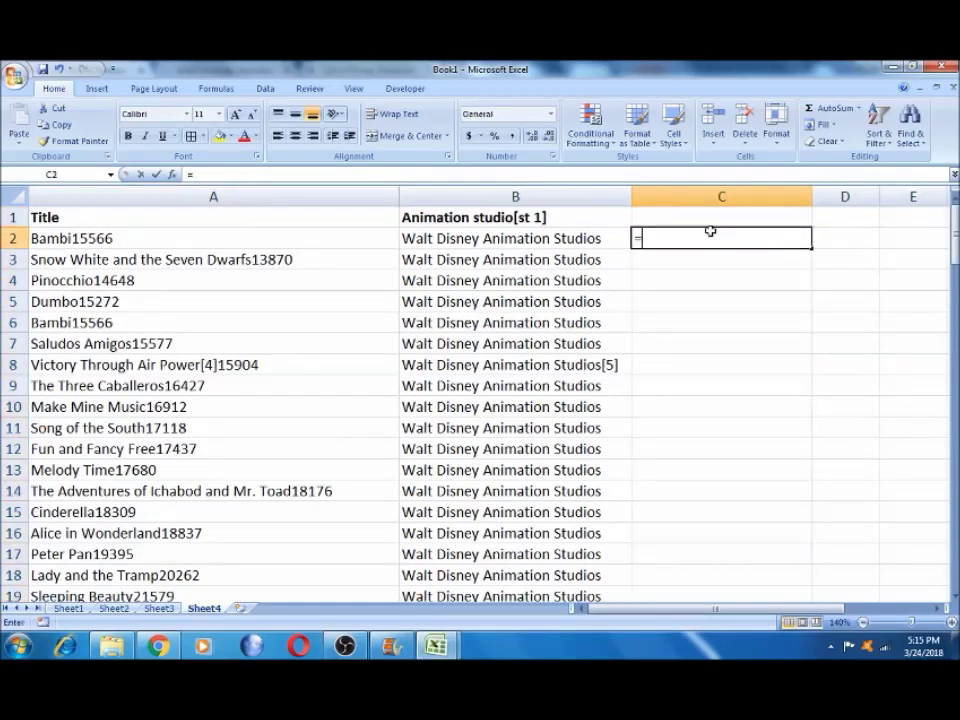
{"action": "type", "text": "lef"}
{"action": "key", "text": "Tab"}
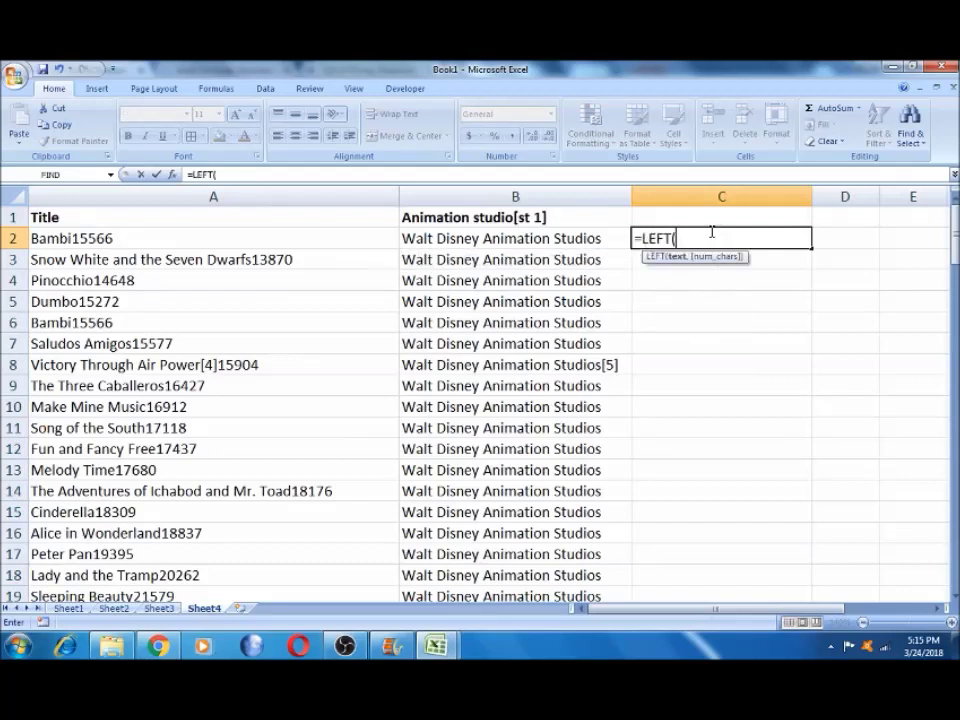
{"action": "left_click", "coordinate": [297, 235]}
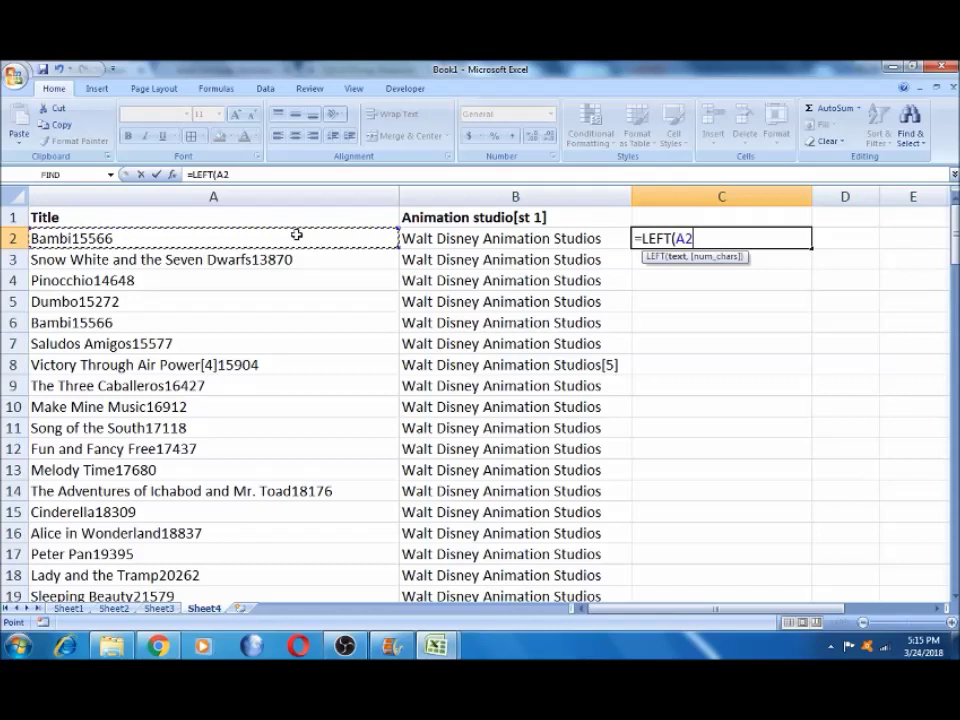
{"action": "type", "text": ","}
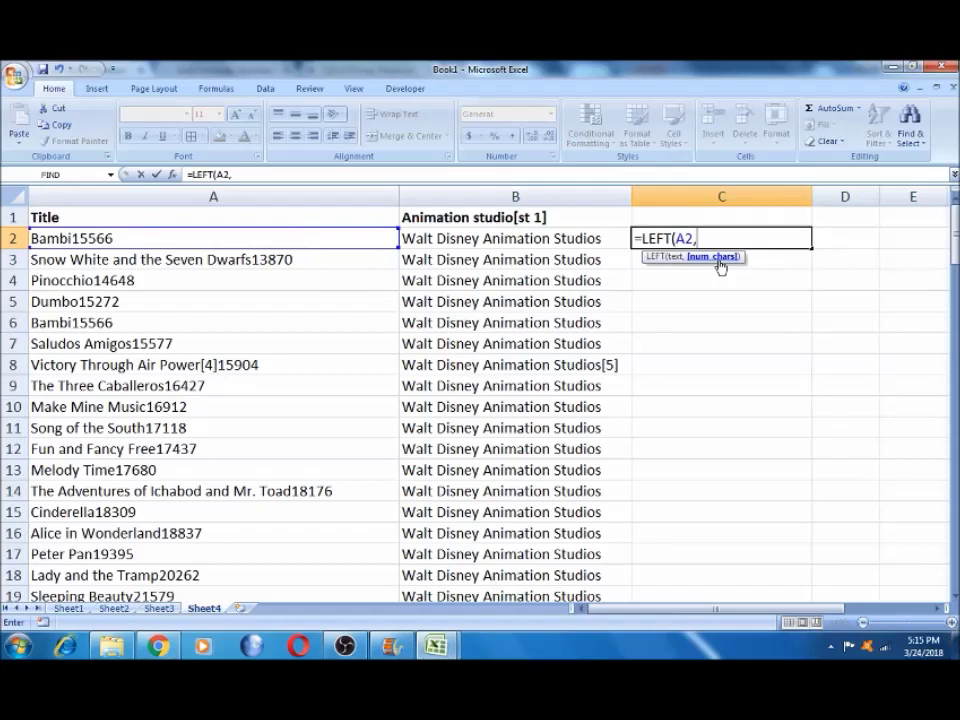
{"action": "type", "text": "len"}
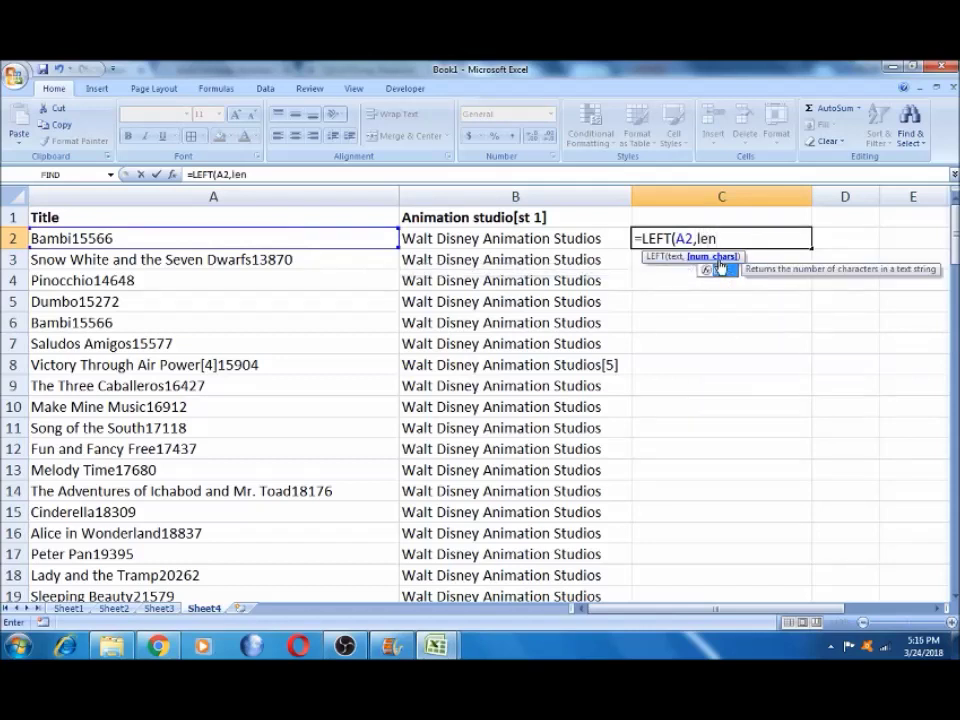
{"action": "double_click", "coordinate": [721, 267]}
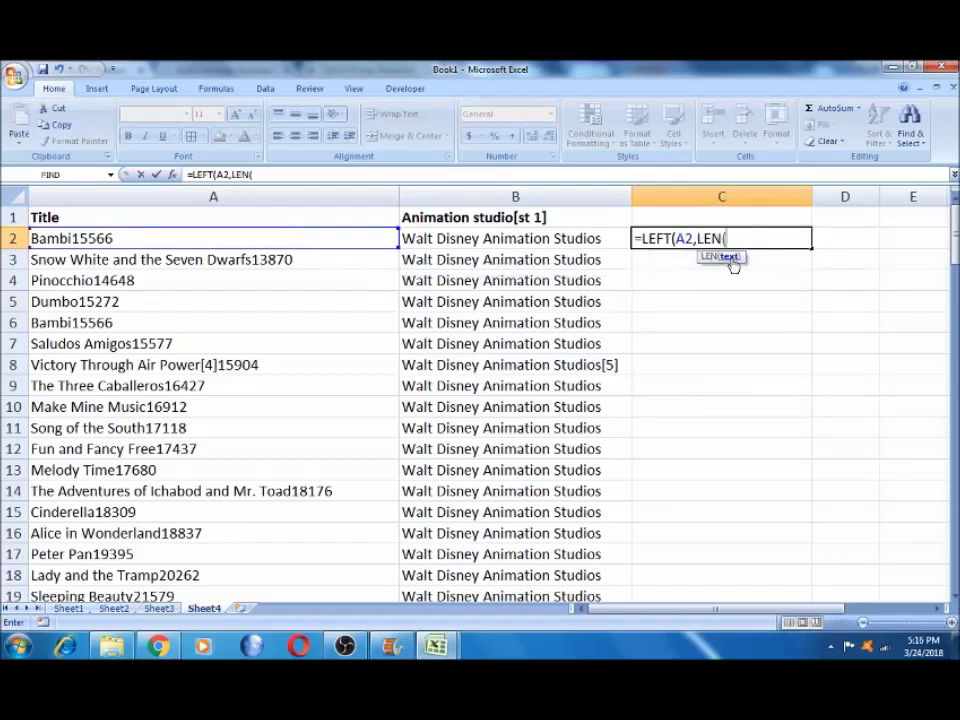
{"action": "left_click", "coordinate": [335, 238]}
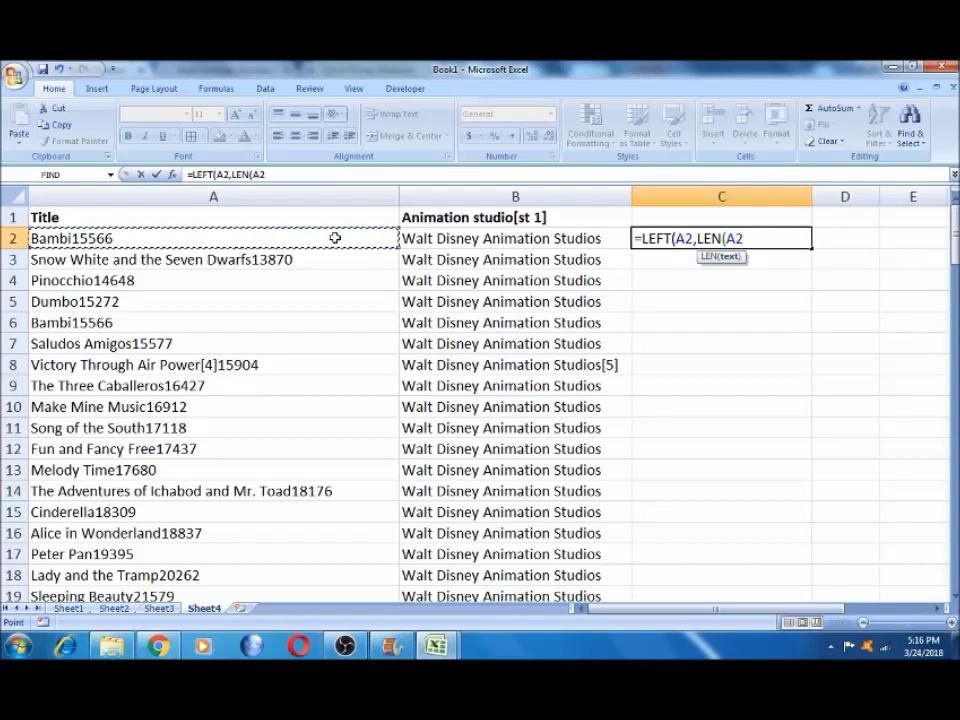
{"action": "type", "text": ")"}
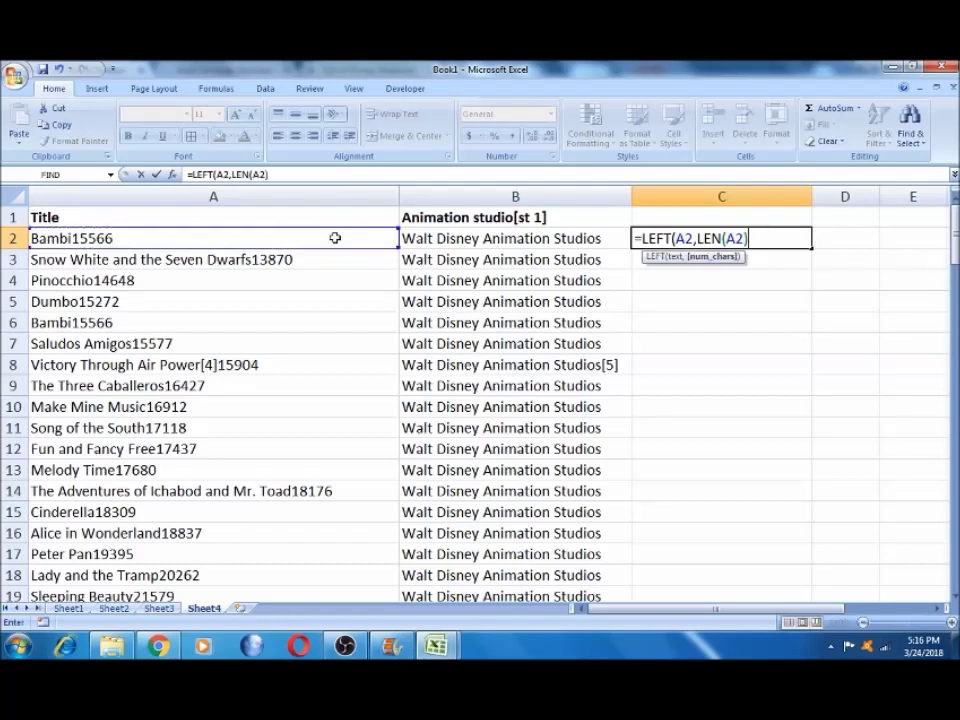
{"action": "key", "text": "Return"}
{"action": "key", "text": "Return"}
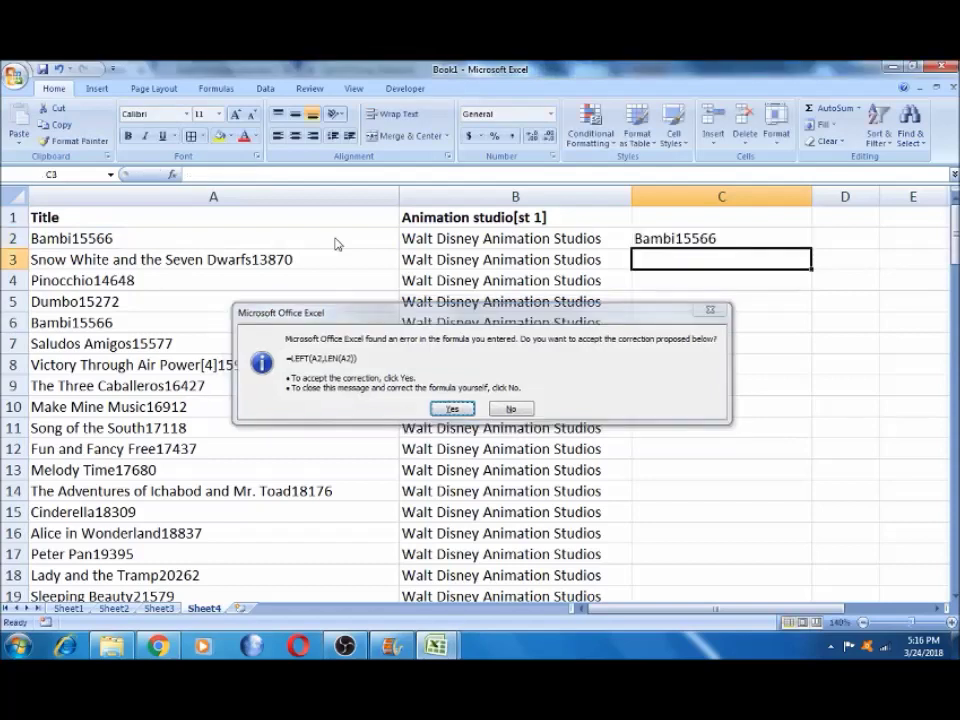
- Accept the correction, then edit C2 to =LEFT(A2,LEN(A2-5)), which returns #VALUE!
{"action": "left_click", "coordinate": [697, 238]}
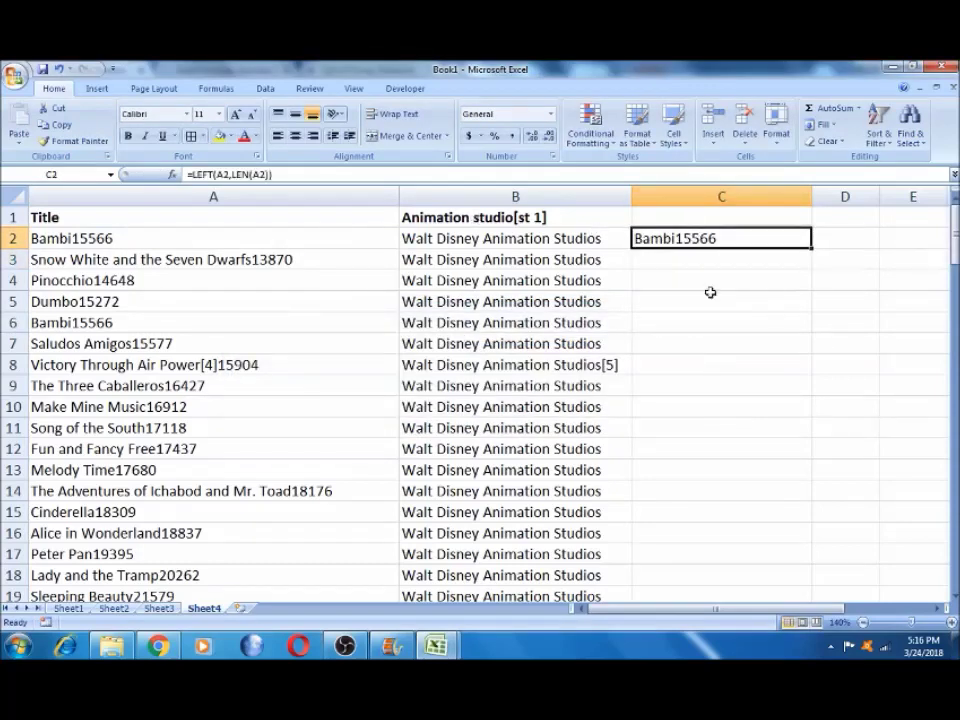
{"action": "key", "text": "F2"}
{"action": "key", "text": "BackSpace"}
{"action": "key", "text": "BackSpace"}
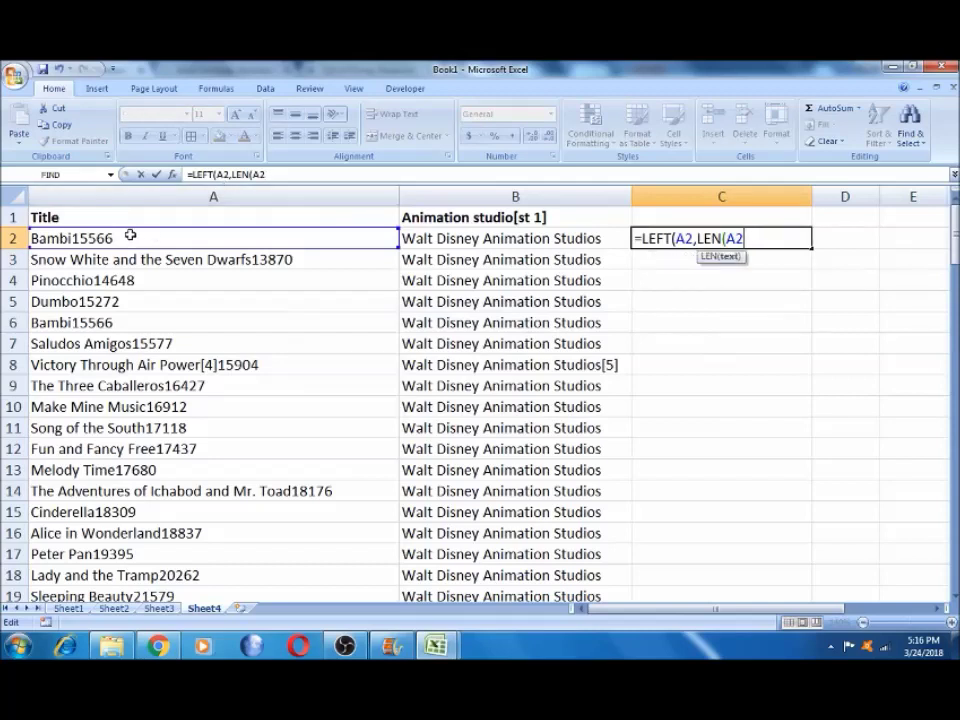
{"action": "type", "text": "-5"}
{"action": "type", "text": ")"}
{"action": "key", "text": "Return"}
{"action": "key", "text": "Return"}
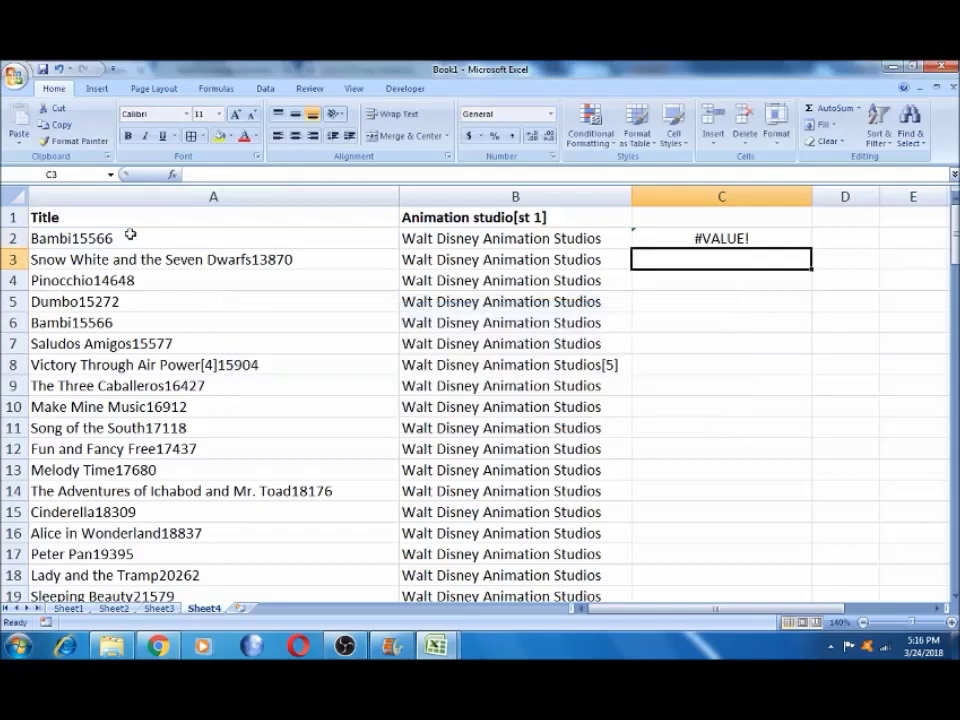
- Replace C2's faulty formula with =LEFT(A2,LEN(A2)-5), which displays Bambi
{"action": "left_click", "coordinate": [676, 240]}
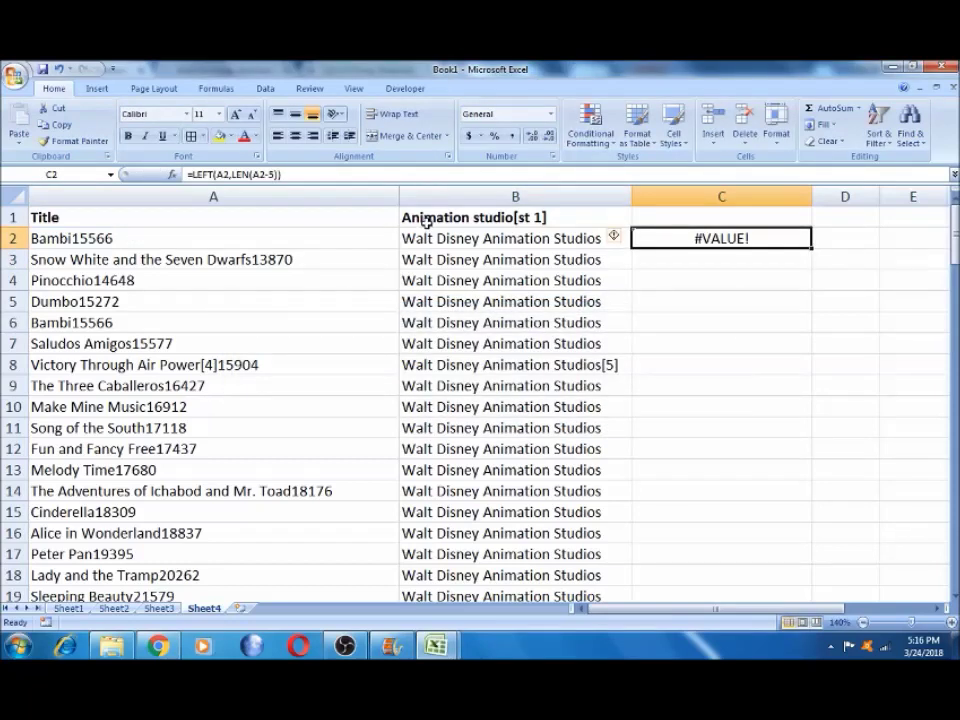
{"action": "key", "text": "Delete"}
{"action": "type", "text": "=le"}
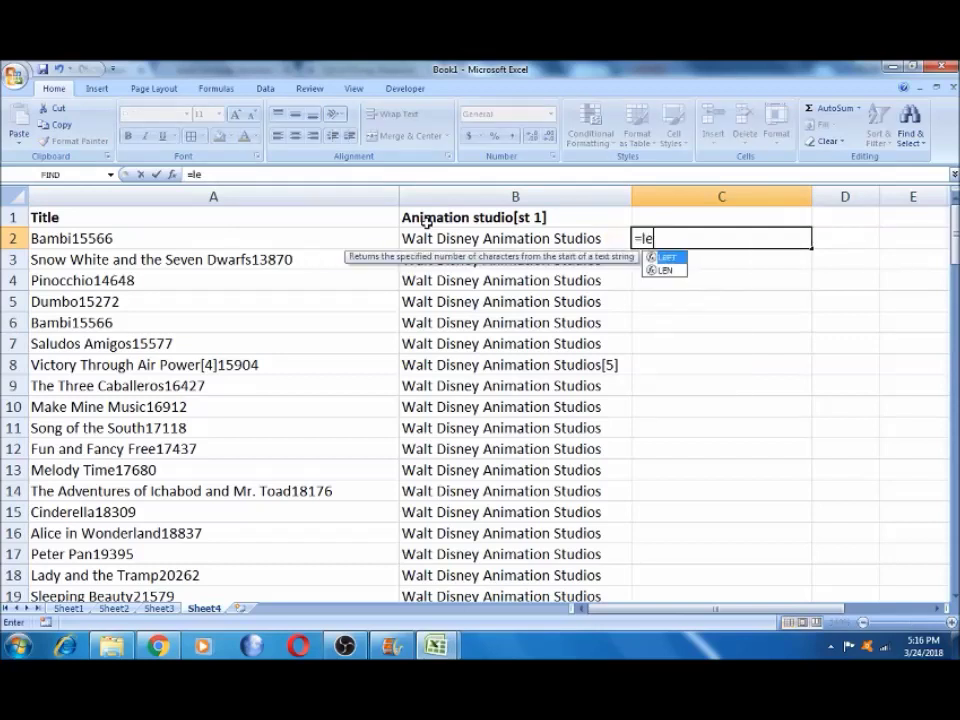
{"action": "key", "text": "BackSpace"}
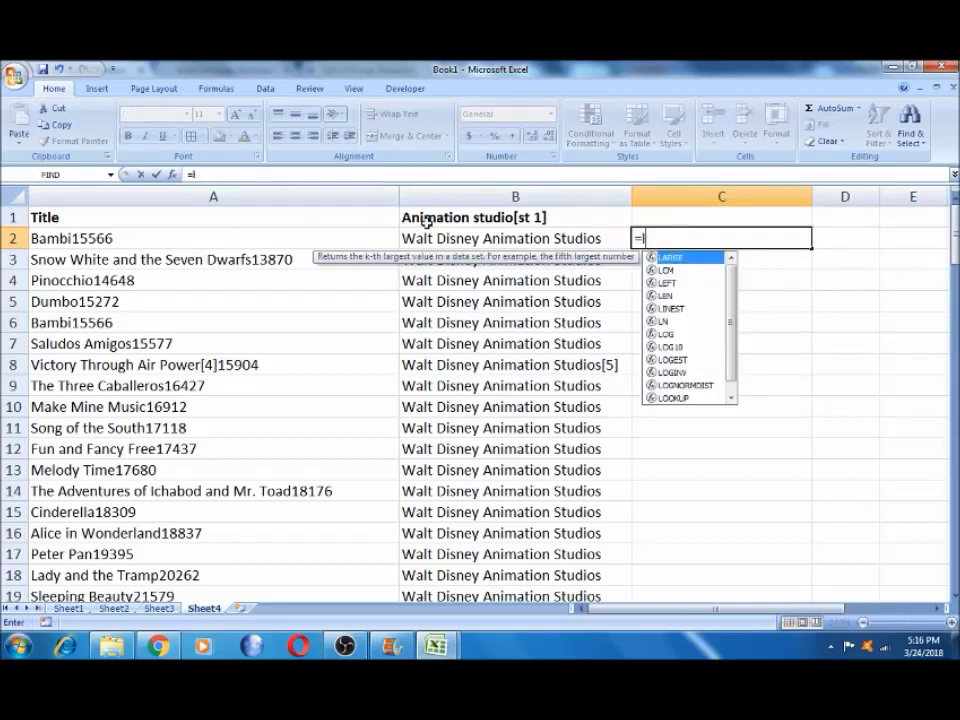
{"action": "type", "text": "ef"}
{"action": "key", "text": "Tab"}
{"action": "left_click", "coordinate": [145, 242]}
{"action": "type", "text": ","}
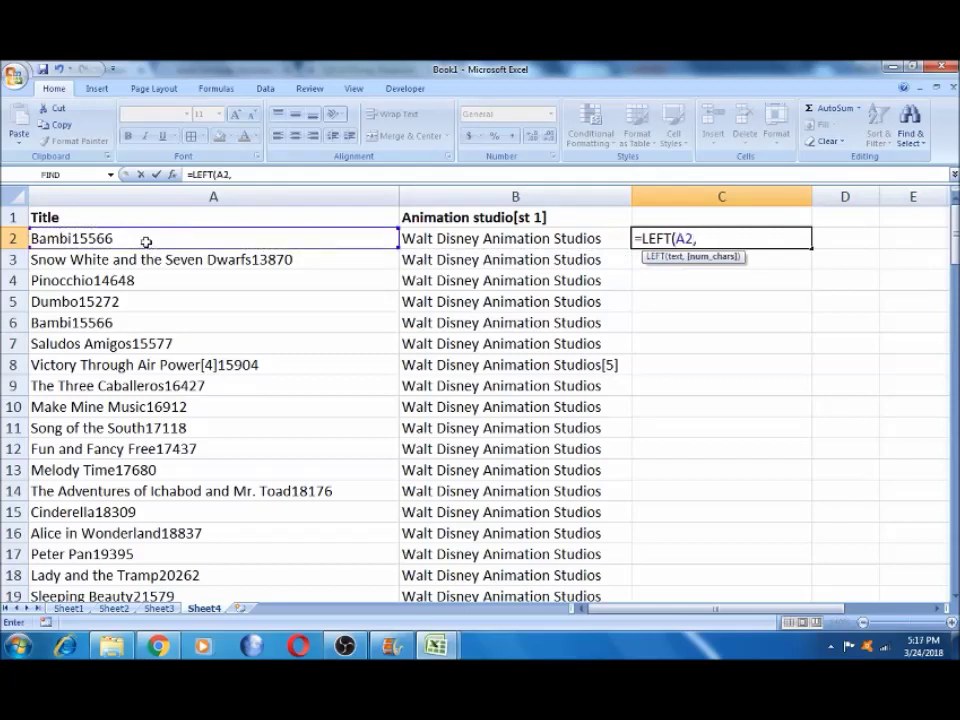
{"action": "type", "text": "le"}
{"action": "key", "text": "Tab"}
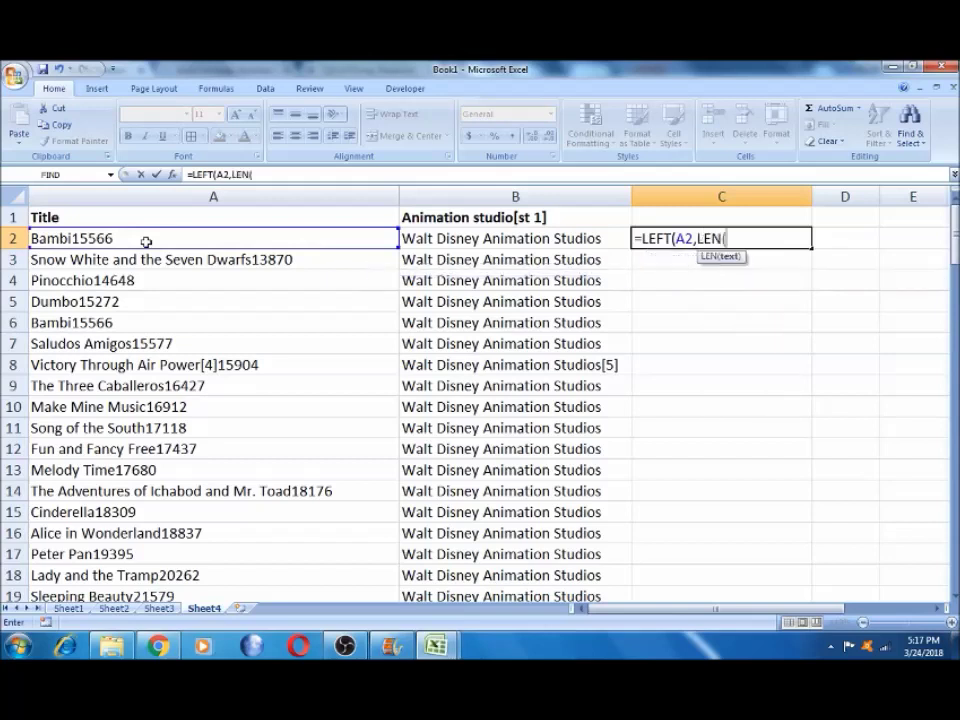
{"action": "left_click", "coordinate": [140, 242]}
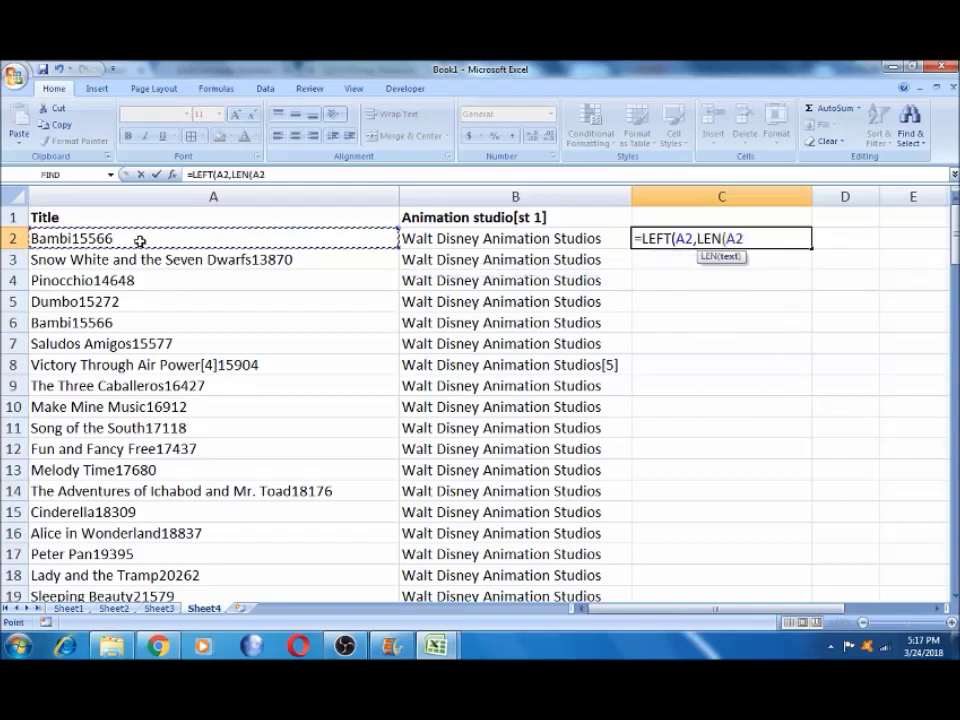
{"action": "type", "text": ")"}
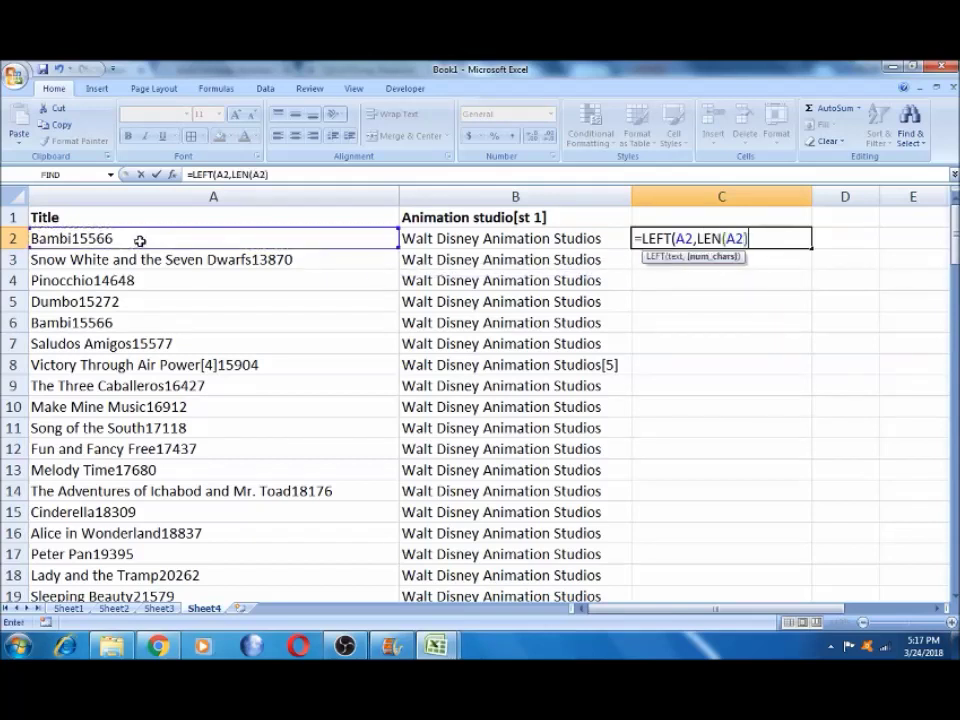
{"action": "type", "text": "-5)"}
{"action": "key", "text": "Return"}
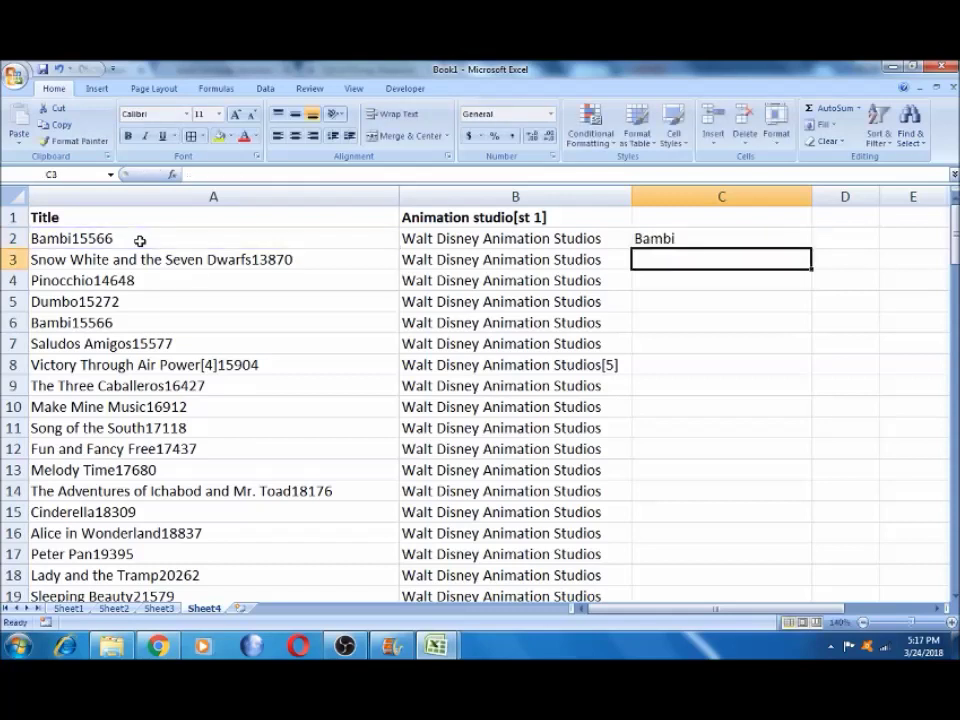
- Fill =LEFT(A2,LEN(A2)-5) down all titles, autofit column C, and spot-check rows 3 and 4
{"action": "left_click", "coordinate": [731, 242]}
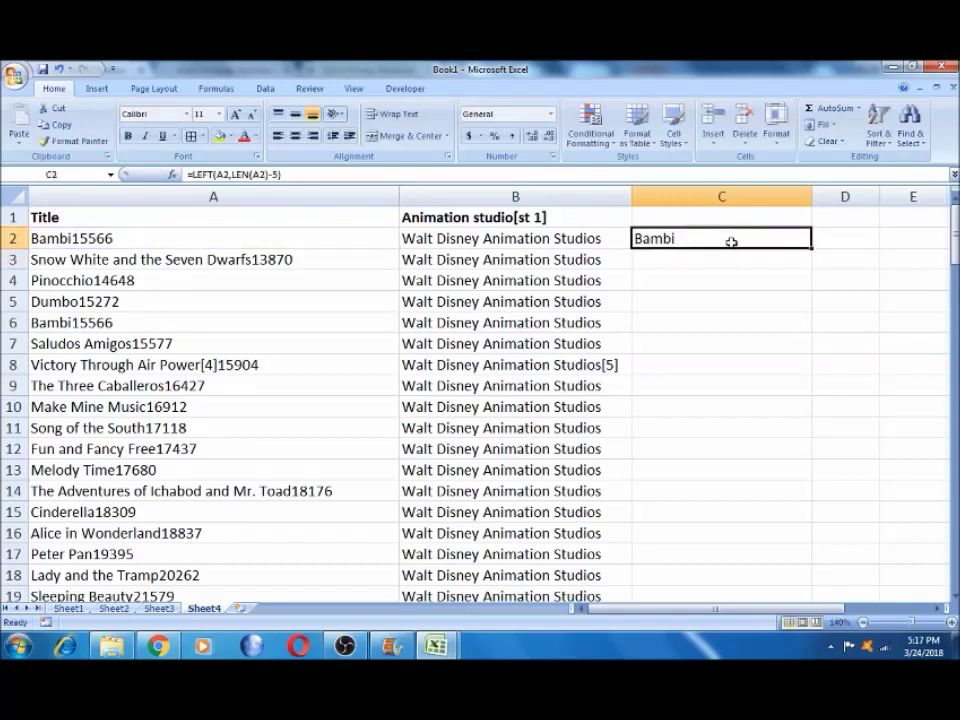
{"action": "double_click", "coordinate": [810, 248]}
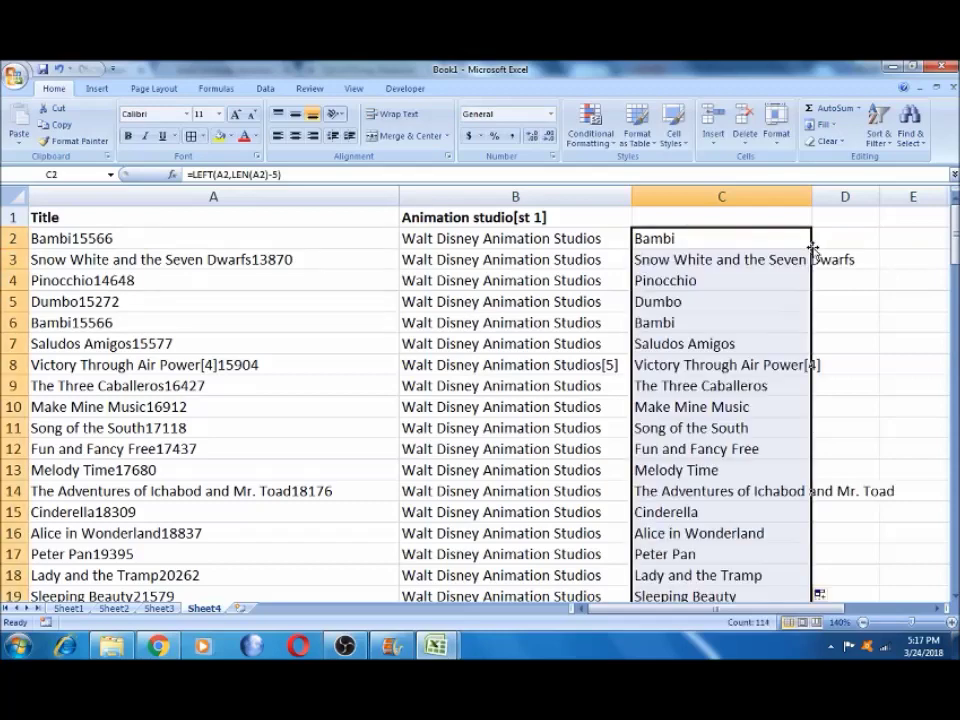
{"action": "double_click", "coordinate": [810, 198]}
{"action": "left_click", "coordinate": [797, 253]}
{"action": "key", "text": "Right"}
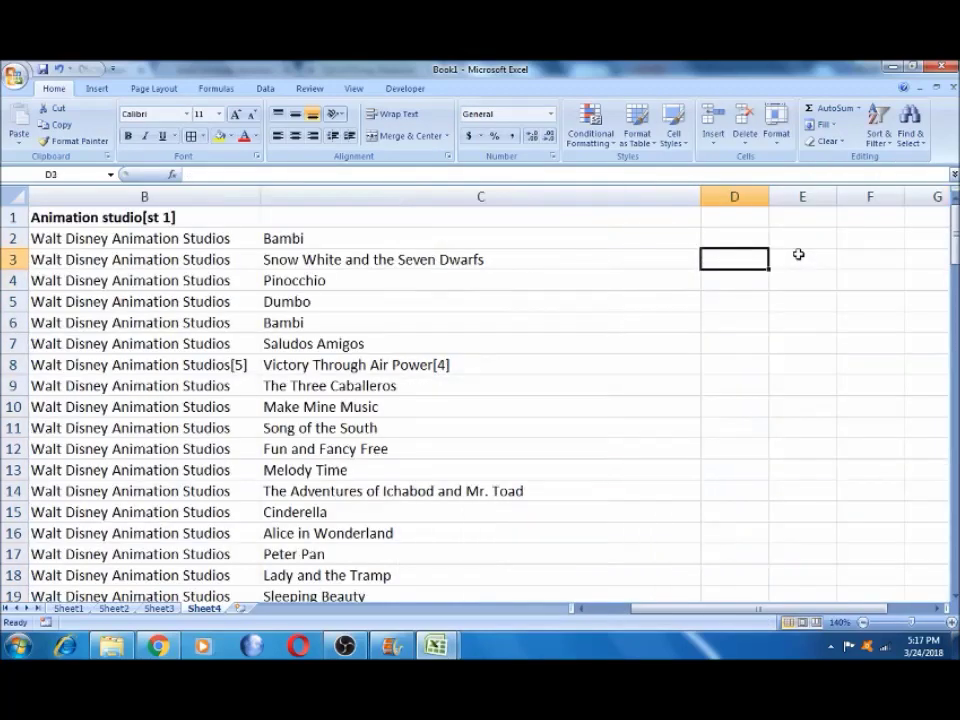
{"action": "key", "text": "Left"}
{"action": "key", "text": "Left"}
{"action": "key", "text": "Left"}
{"action": "key", "text": "Right"}
{"action": "key", "text": "Right"}
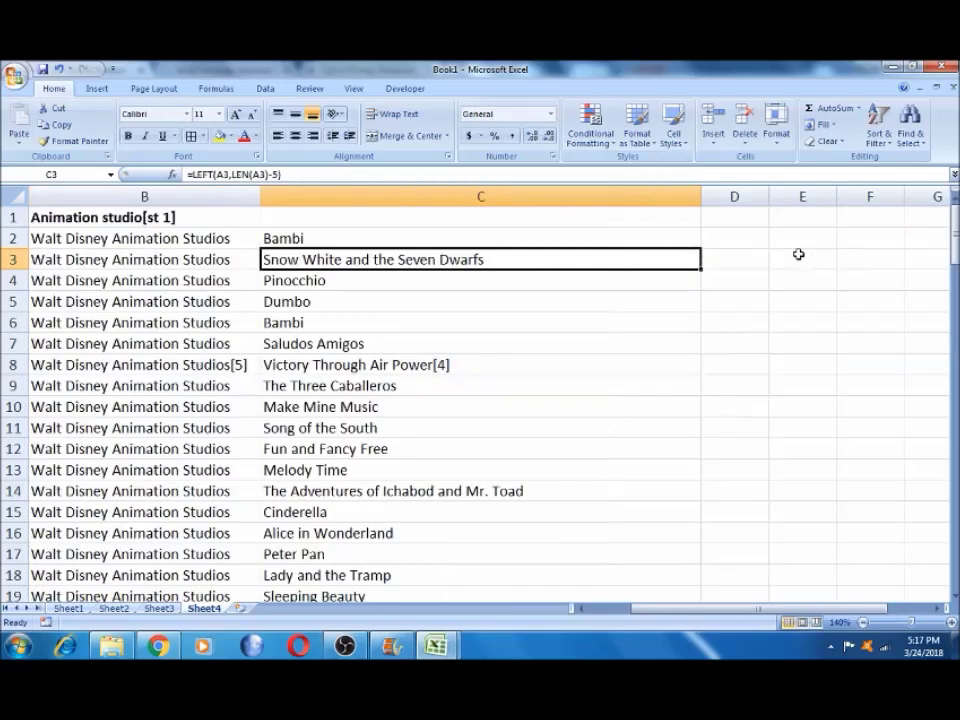
{"action": "key", "text": "Left"}
{"action": "key", "text": "Left"}
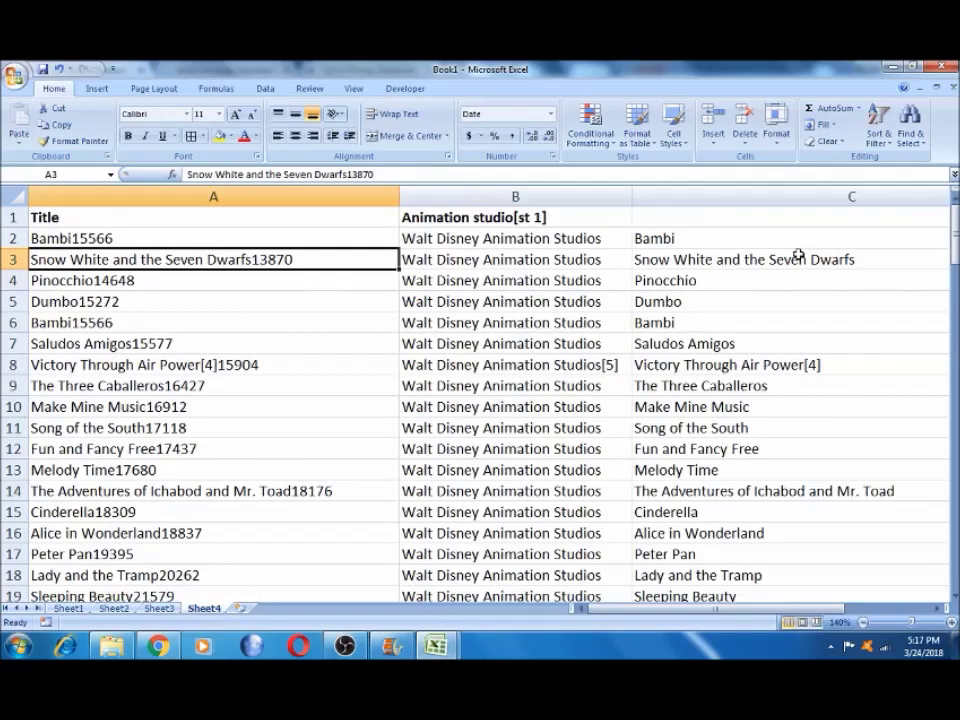
{"action": "left_click", "coordinate": [274, 280]}
{"action": "left_click", "coordinate": [635, 280]}
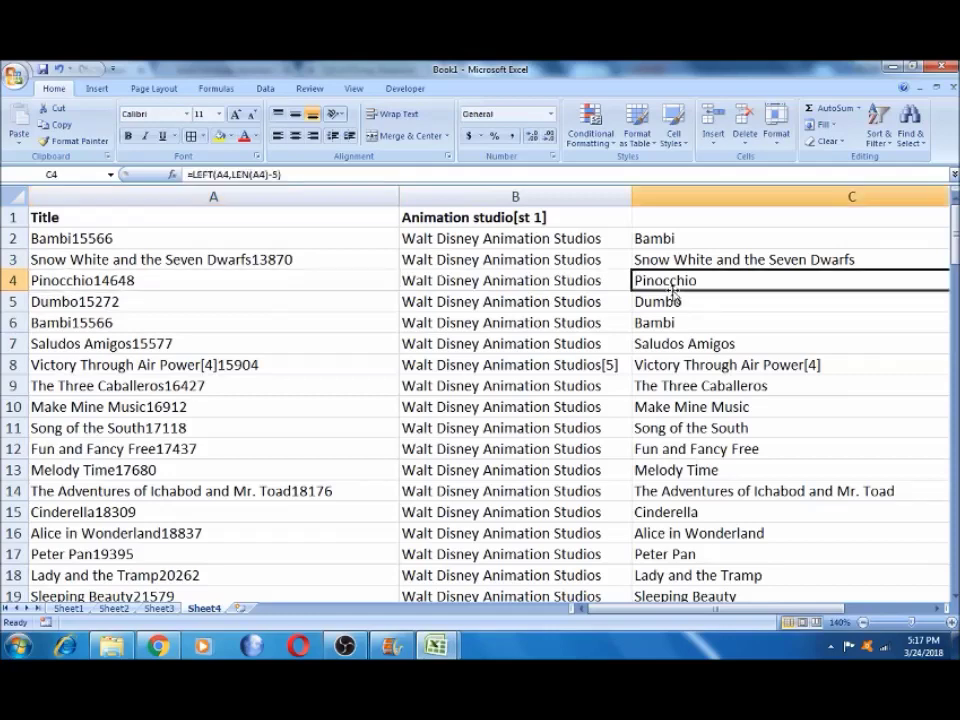